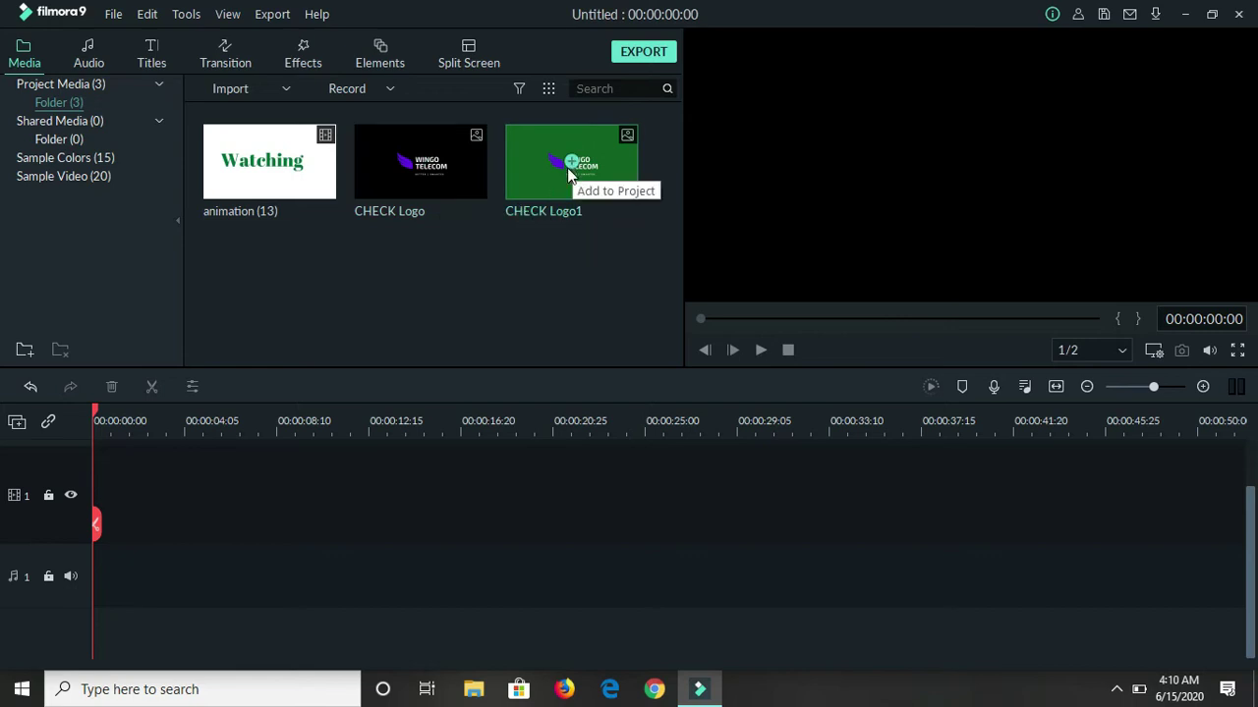
Place CHECK Logo1 at the start of video track 1 and apply Warp Zoom 3 to it
drag(536, 188, 98, 519)
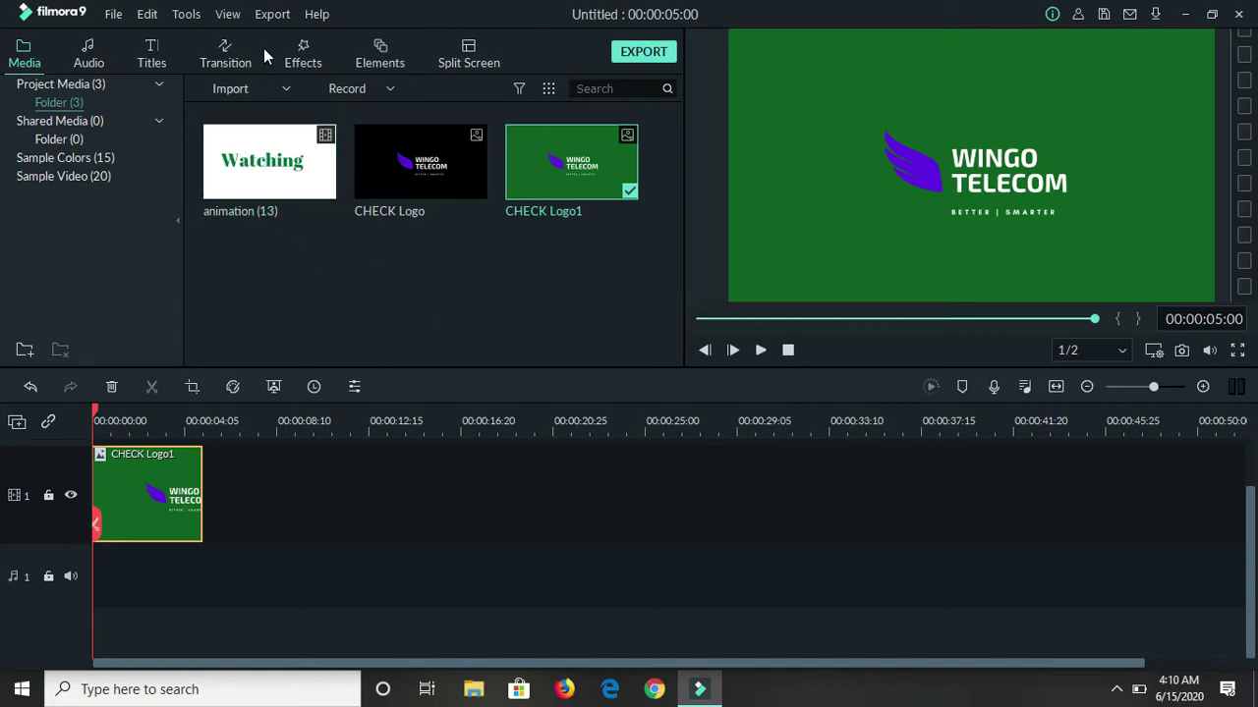
click(225, 56)
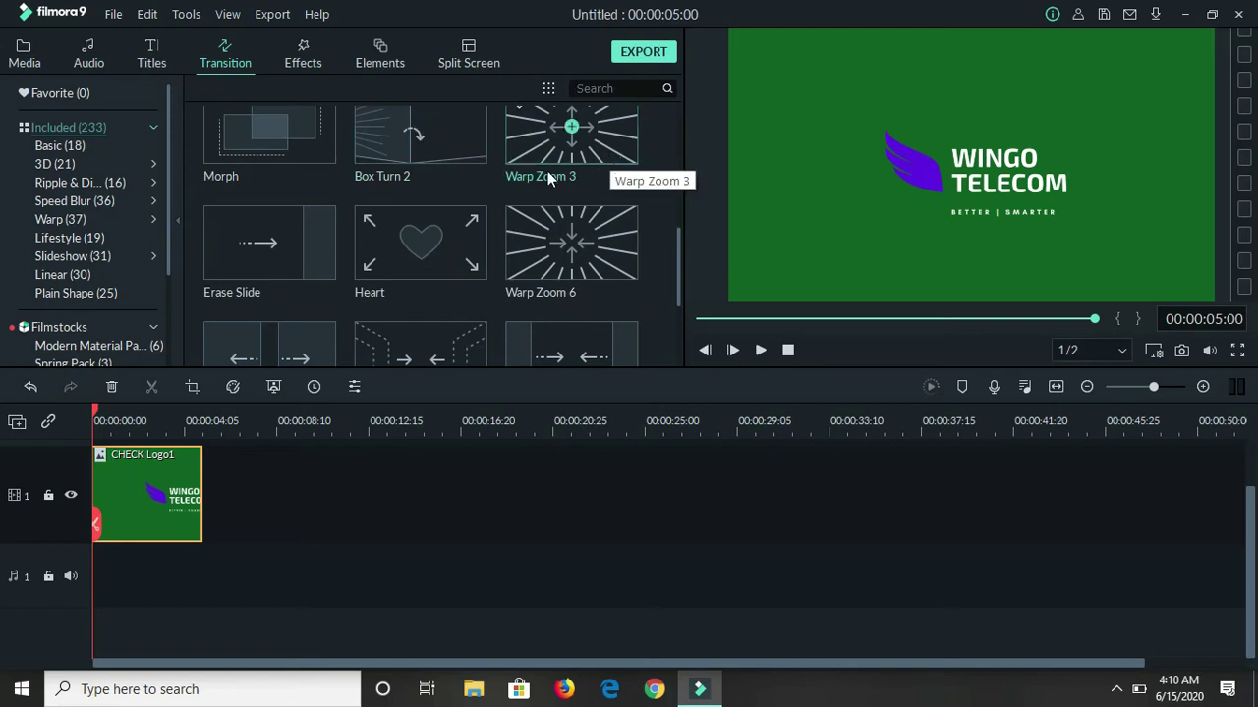
drag(569, 182, 113, 484)
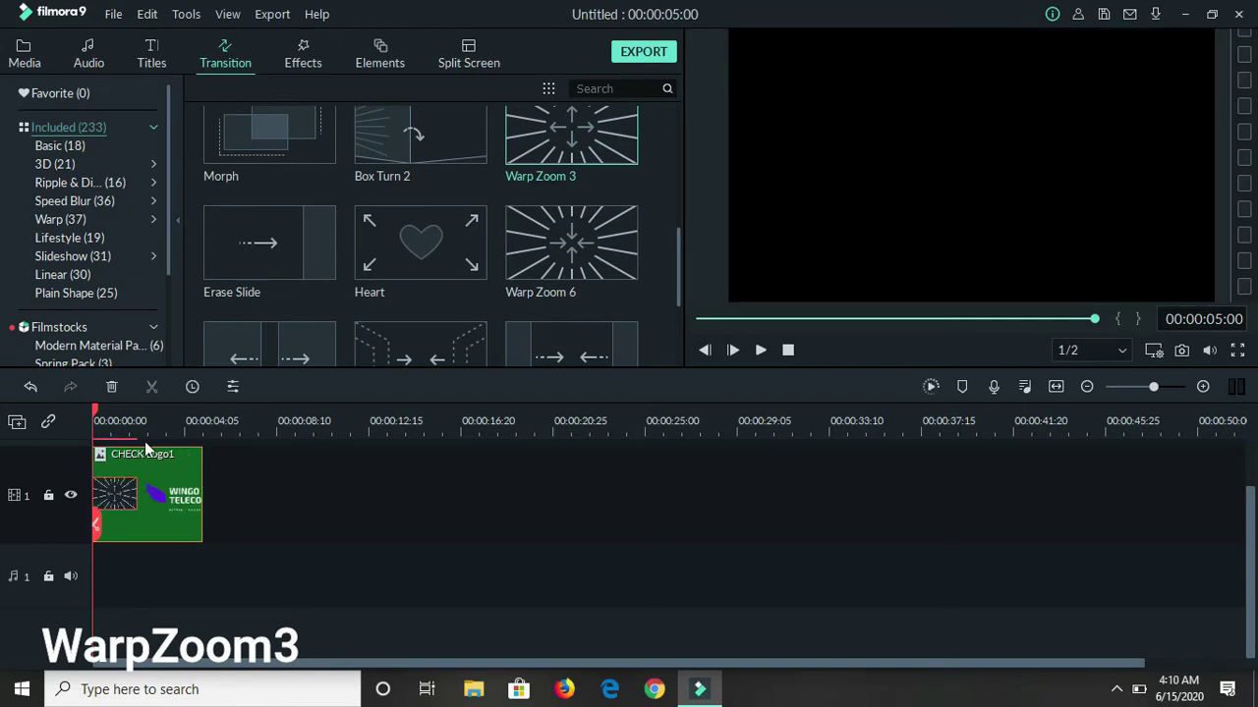
Stretch the Warp Zoom 3 transition to a 00:00:04:17 duration and play the green logo clip
double_click(117, 497)
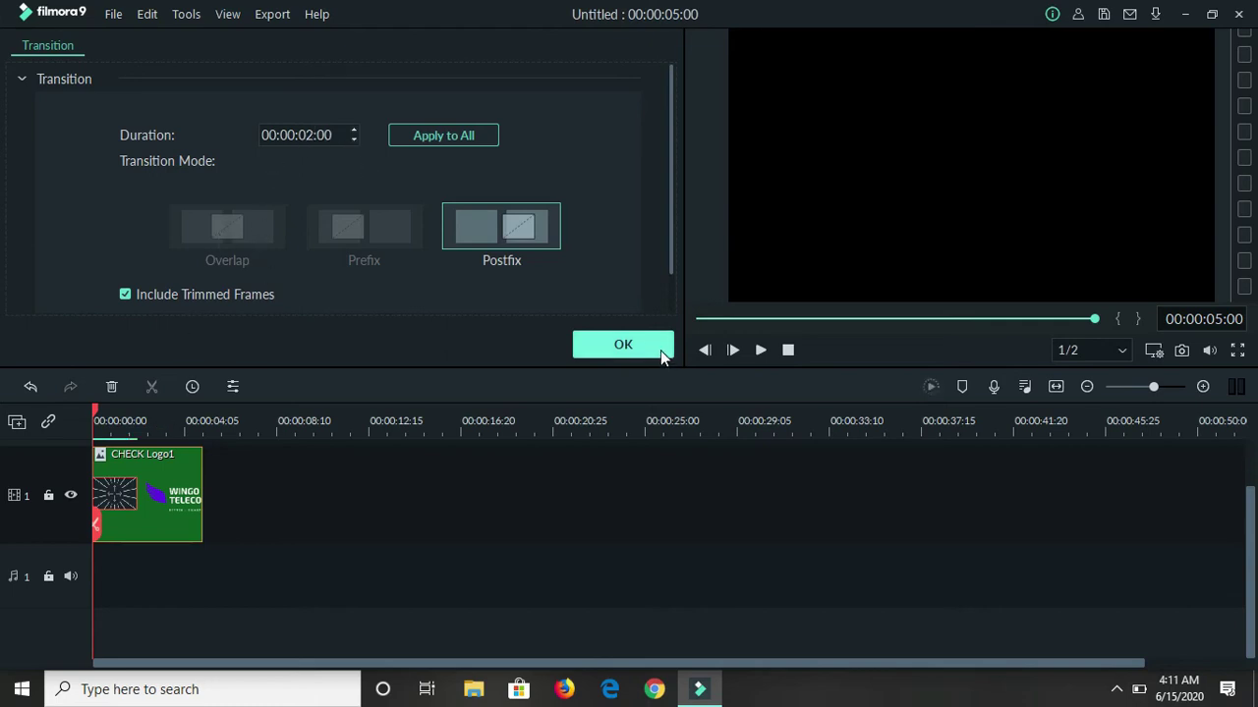
click(629, 345)
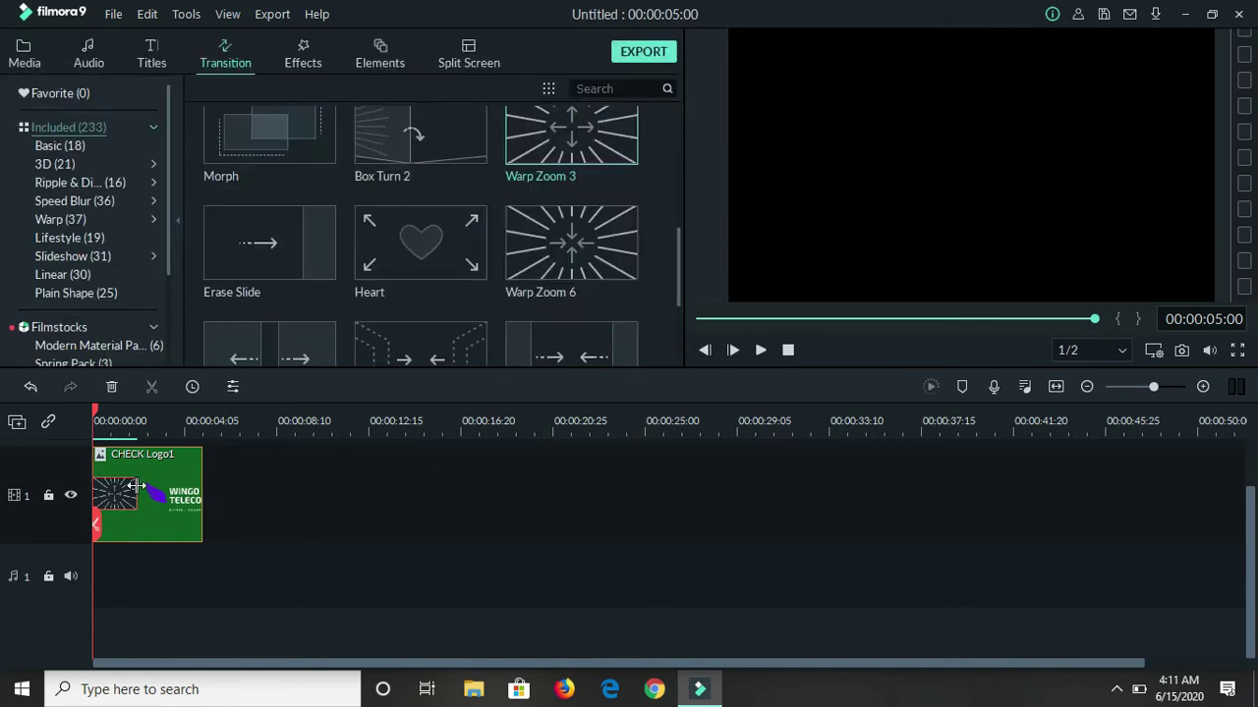
drag(136, 492, 194, 495)
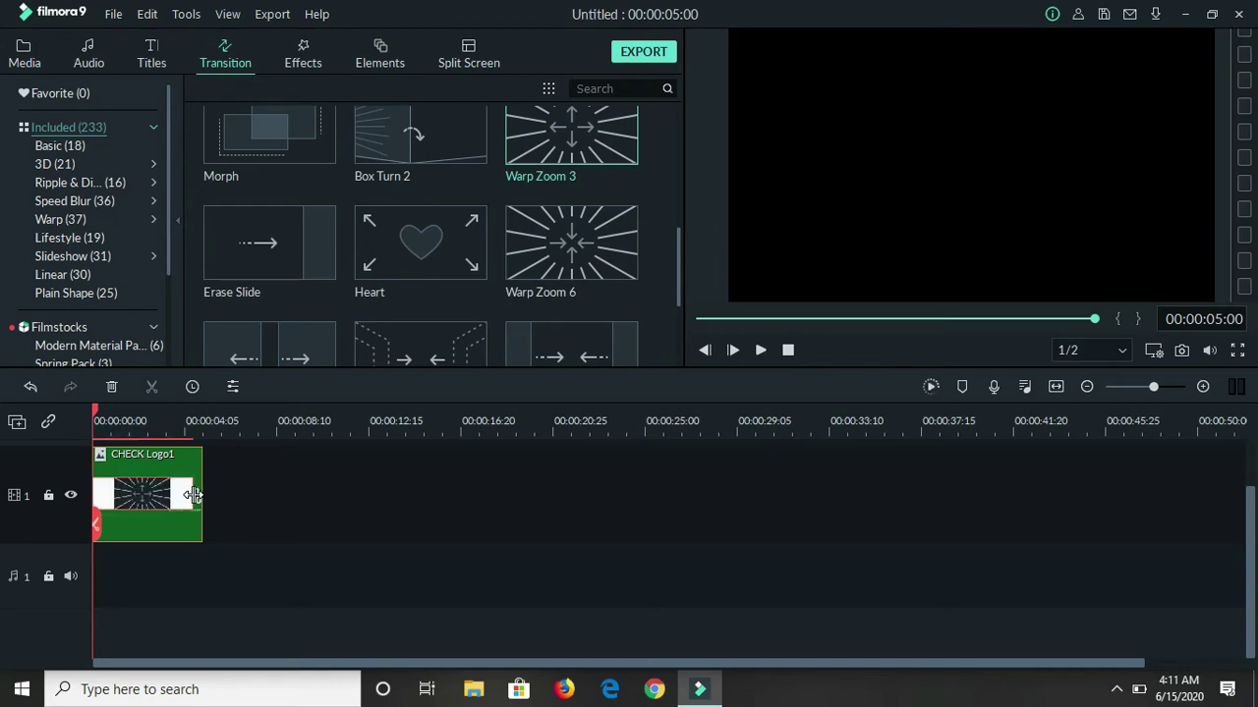
double_click(147, 496)
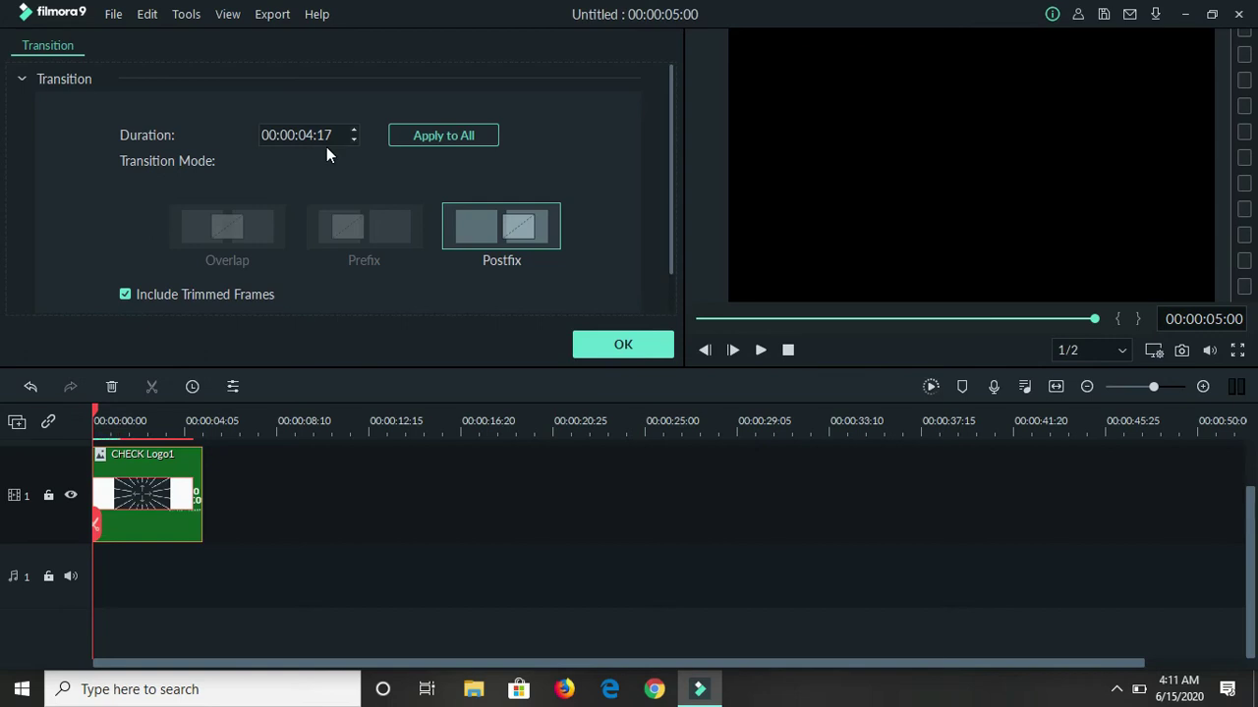
click(605, 344)
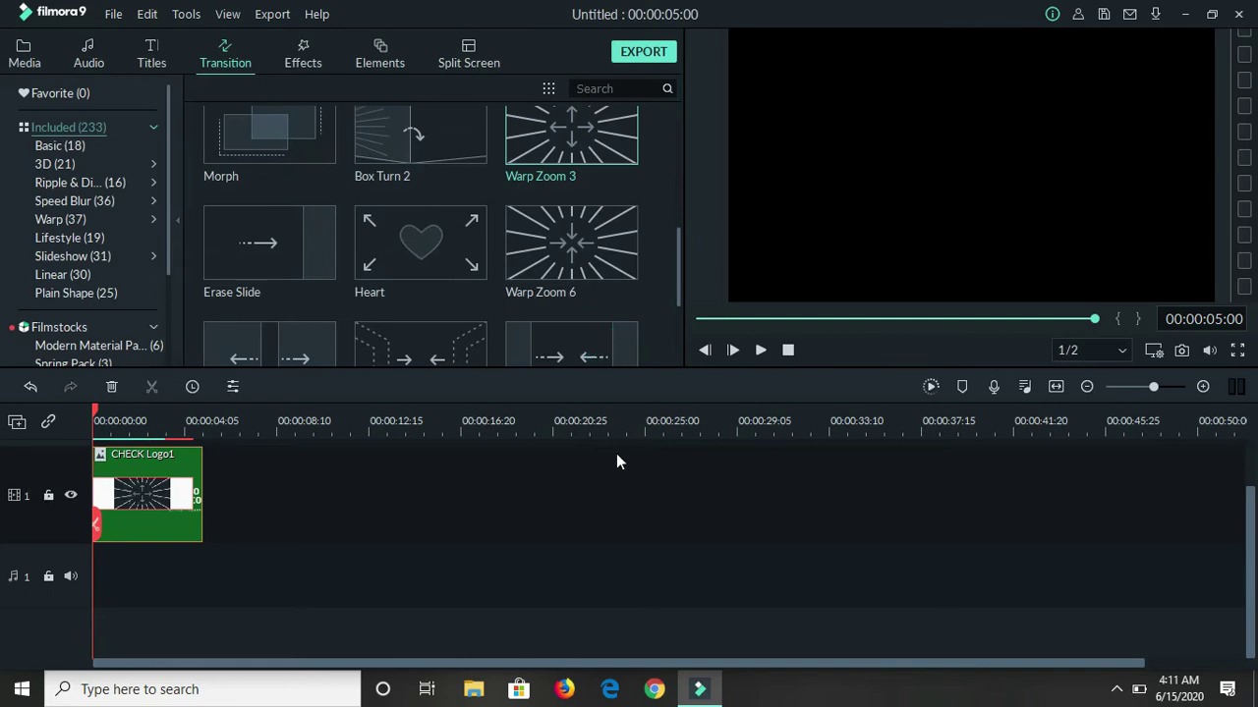
click(760, 350)
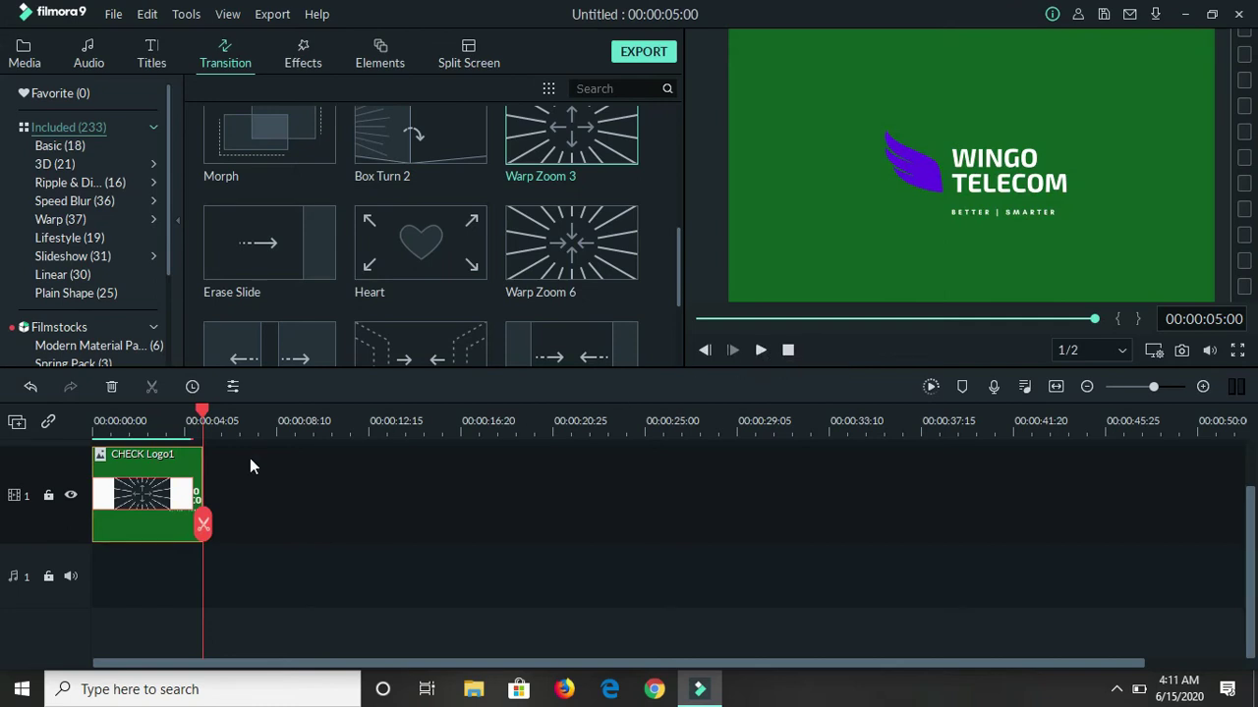
click(24, 61)
Append the black CHECK Logo after the first clip and apply the Heart transition to it
mouse_move(465, 146)
drag(464, 155, 207, 478)
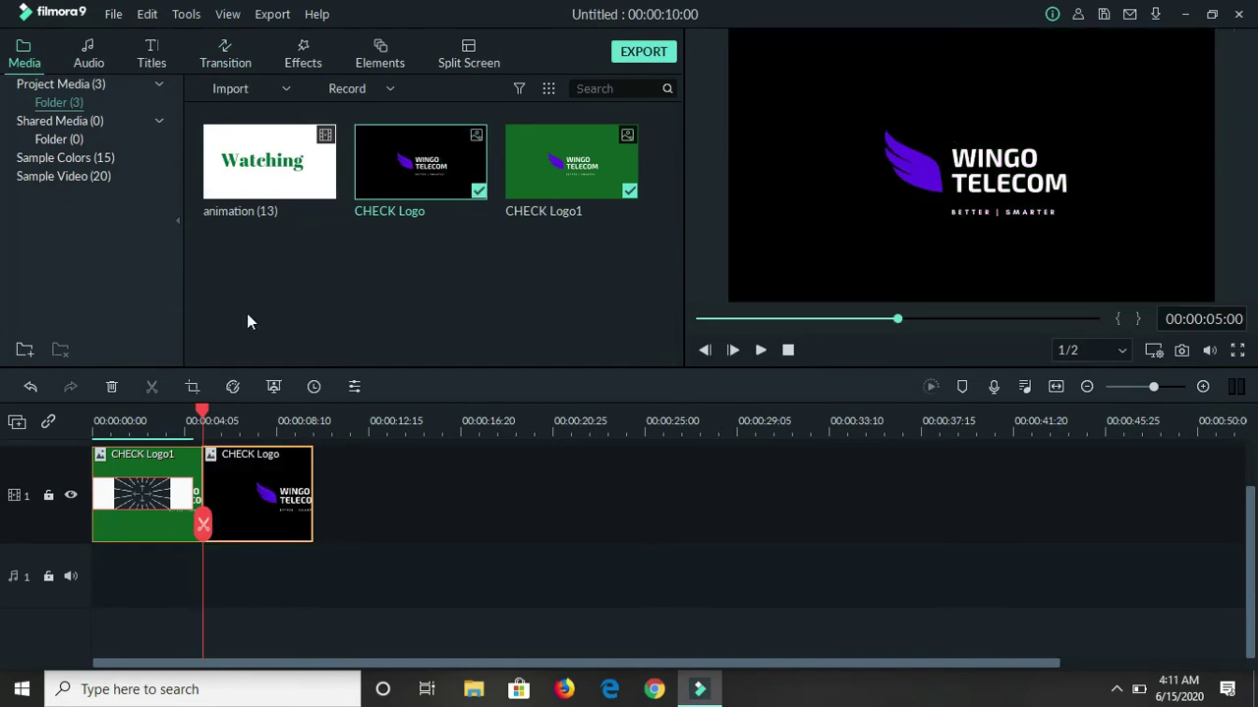
click(212, 59)
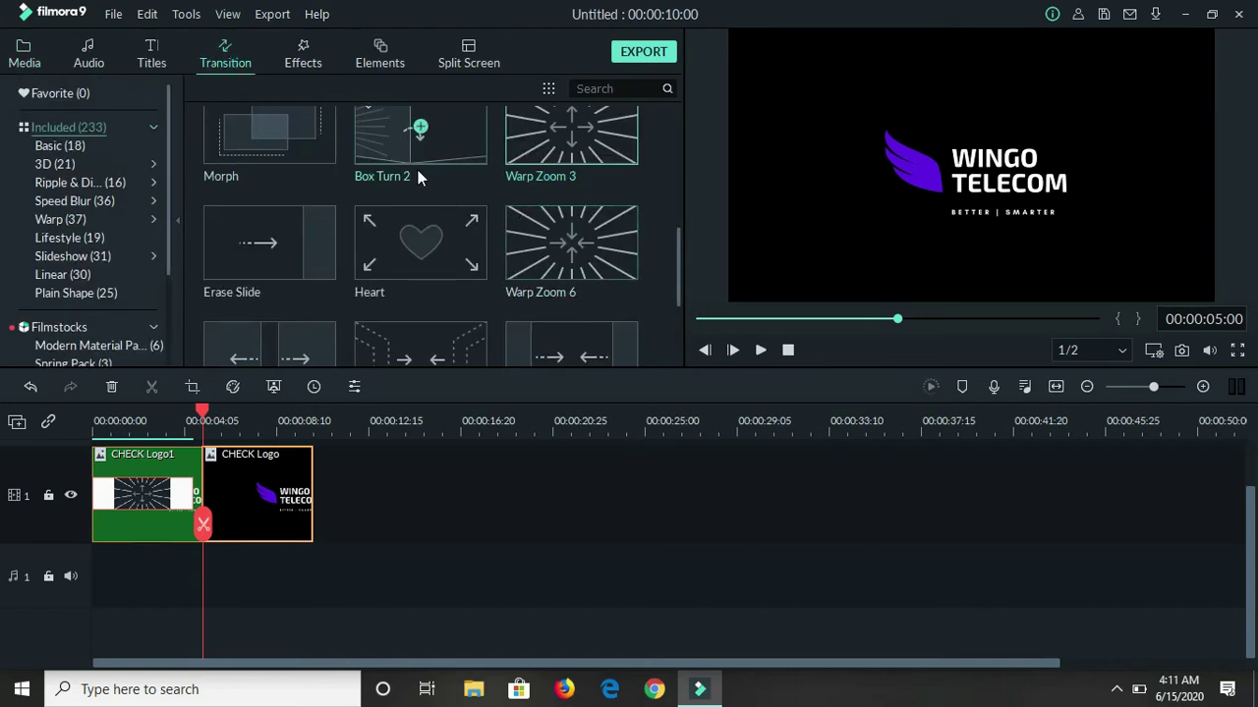
click(385, 261)
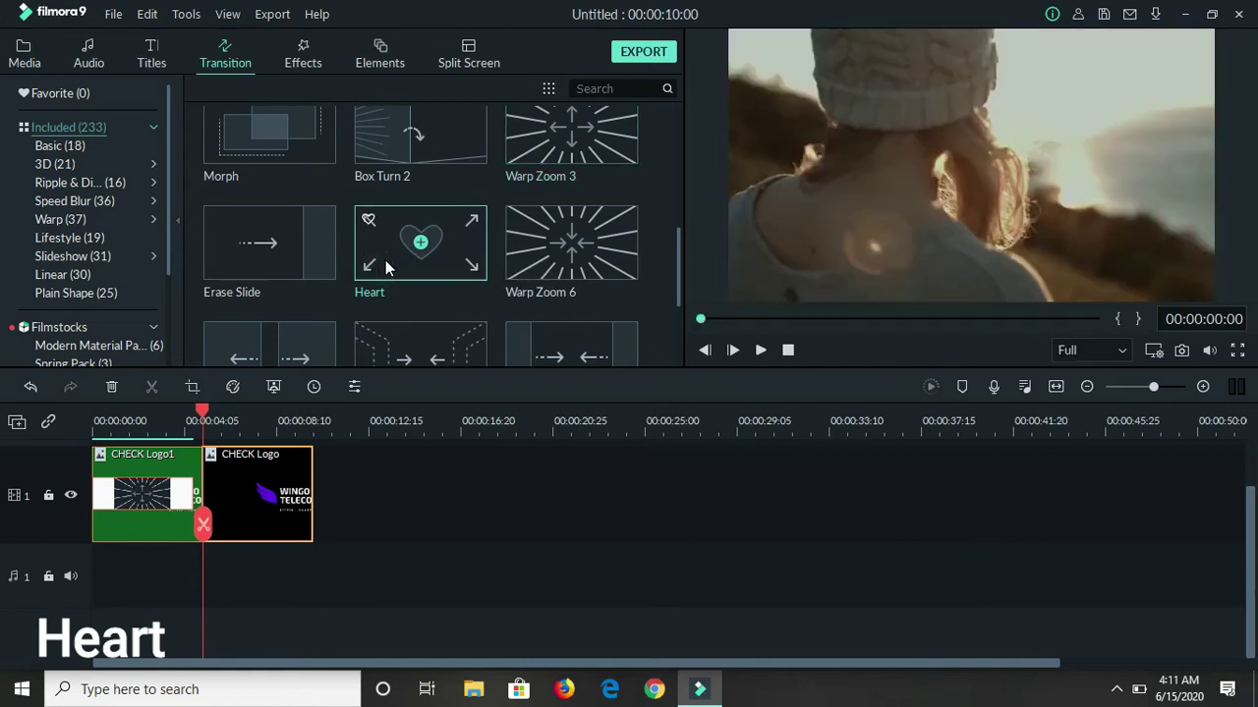
drag(386, 260, 230, 480)
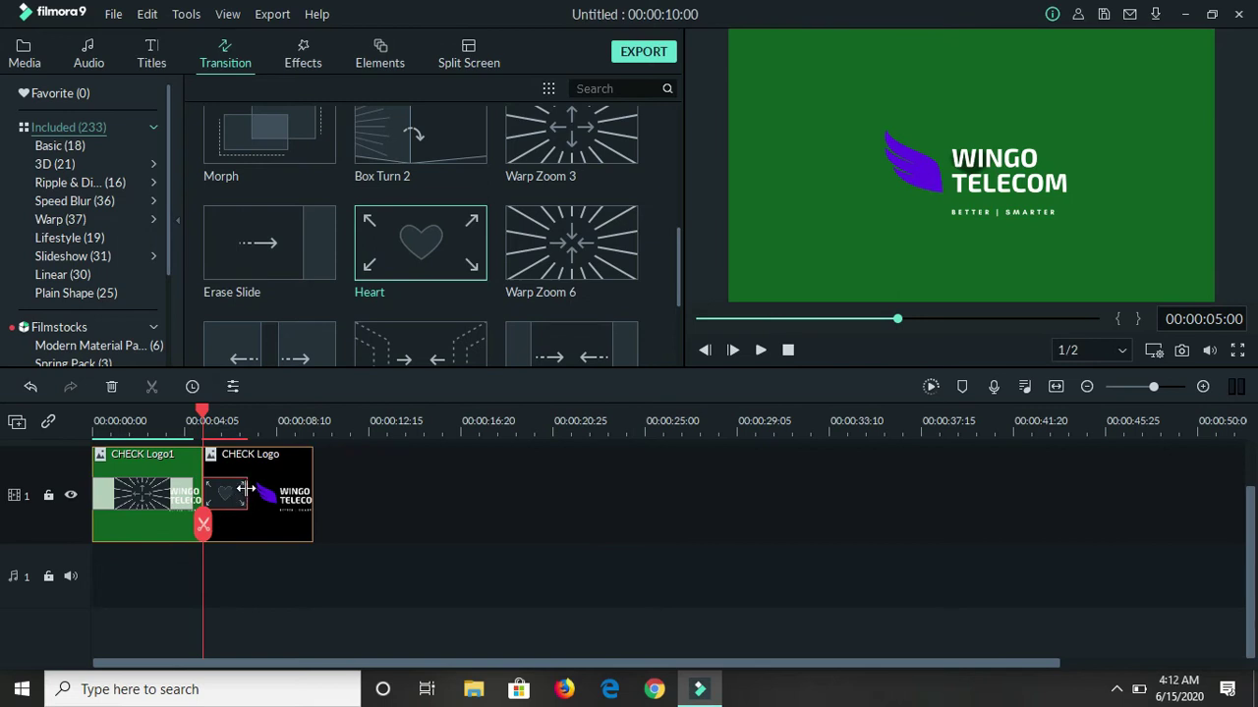
Lengthen the Heart transition on the black clip and preview it
drag(245, 489, 299, 493)
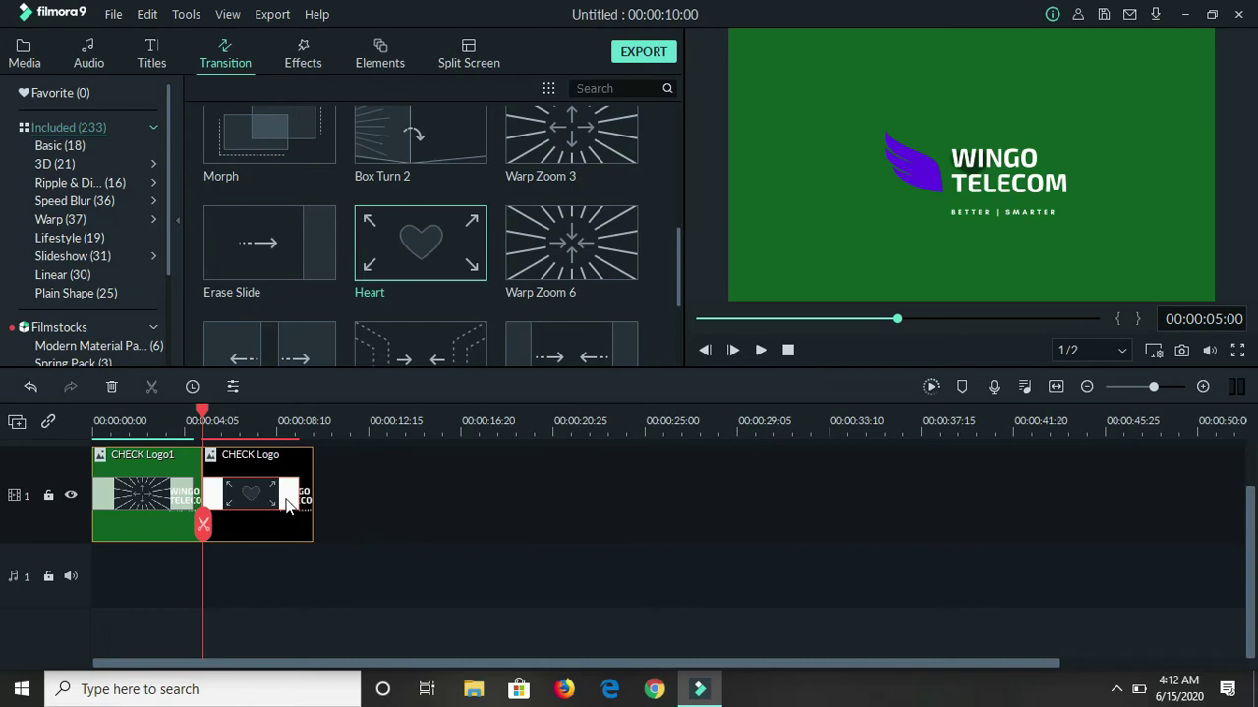
click(763, 349)
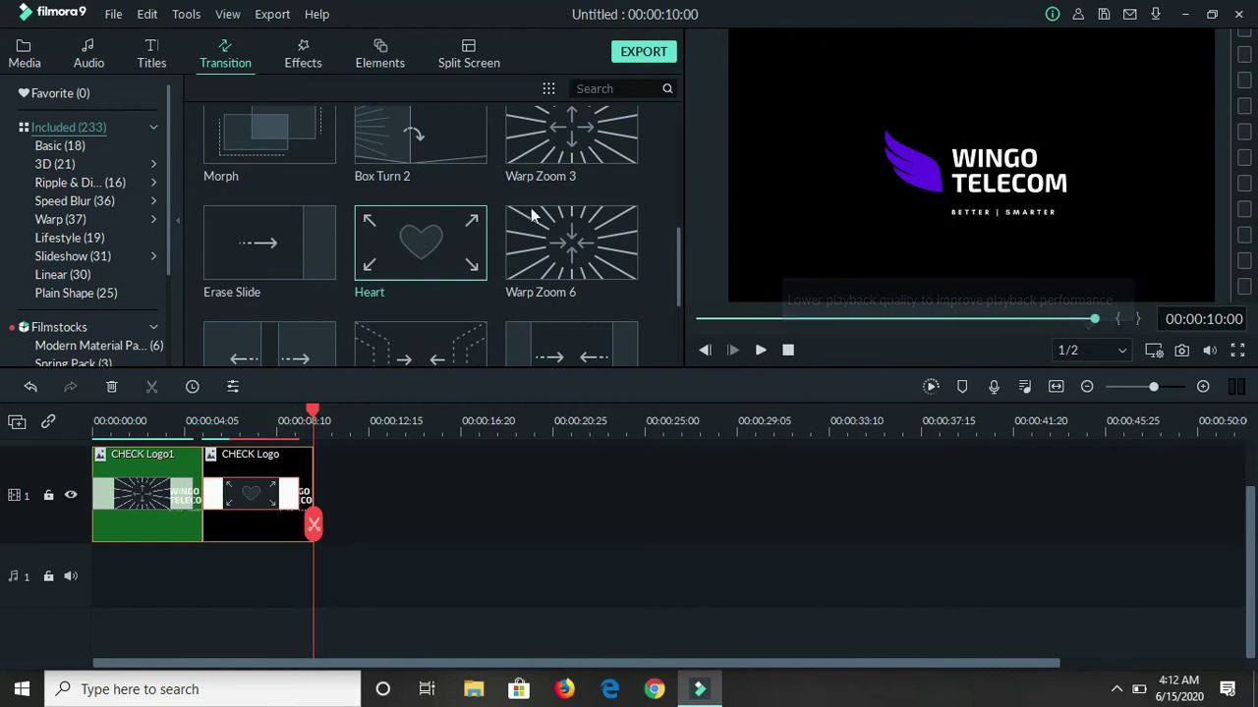
scroll(530, 215, down, 5)
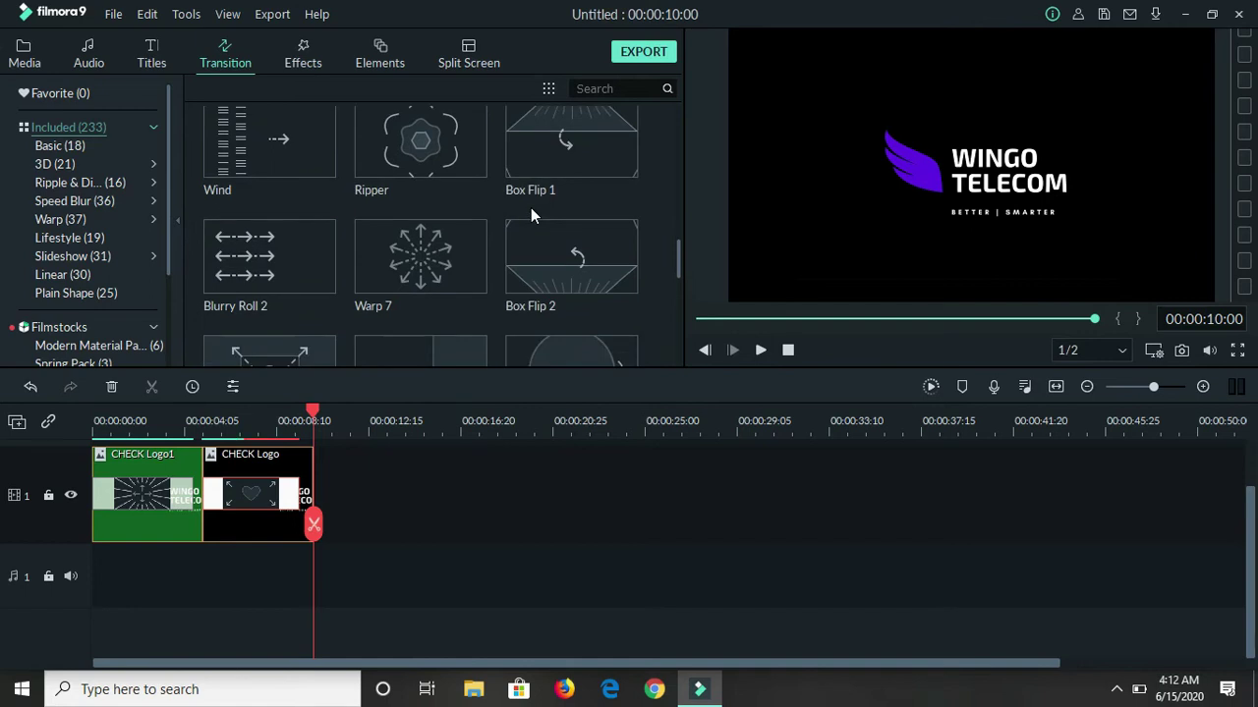
click(24, 54)
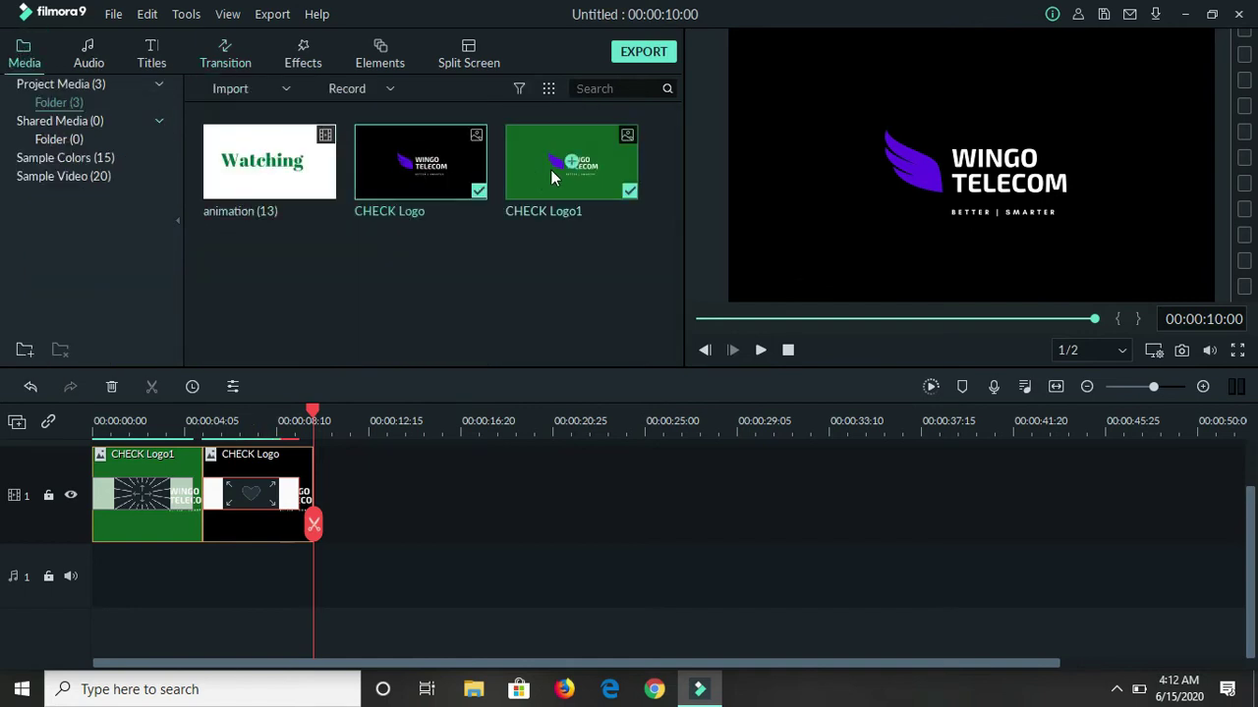
Add CHECK Logo1 as the third clip with a Warp 7 transition and preview it
drag(550, 169, 325, 478)
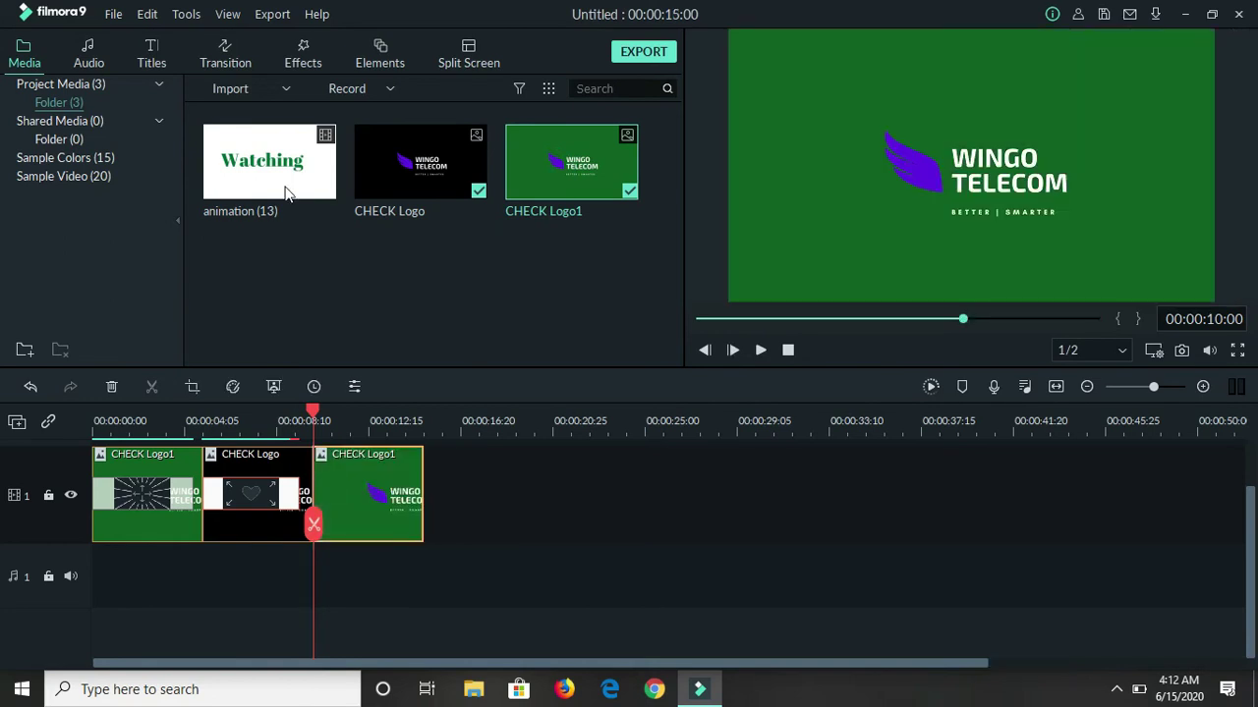
click(224, 61)
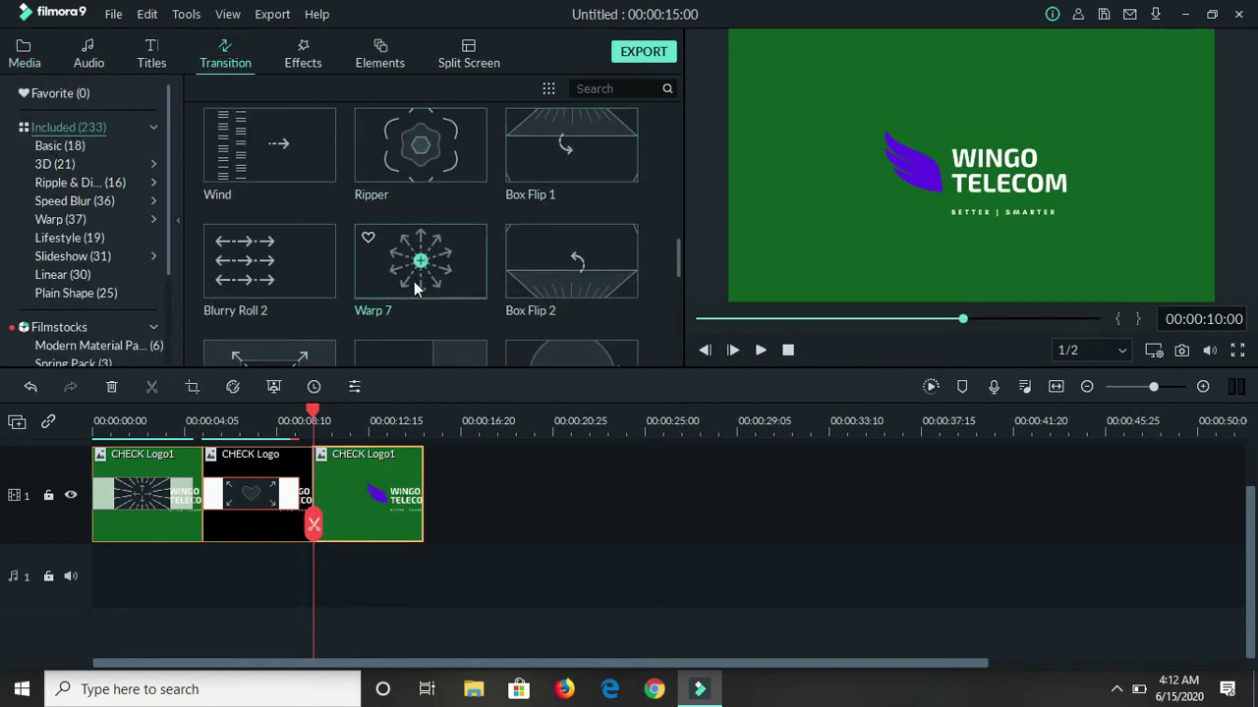
drag(448, 290, 411, 504)
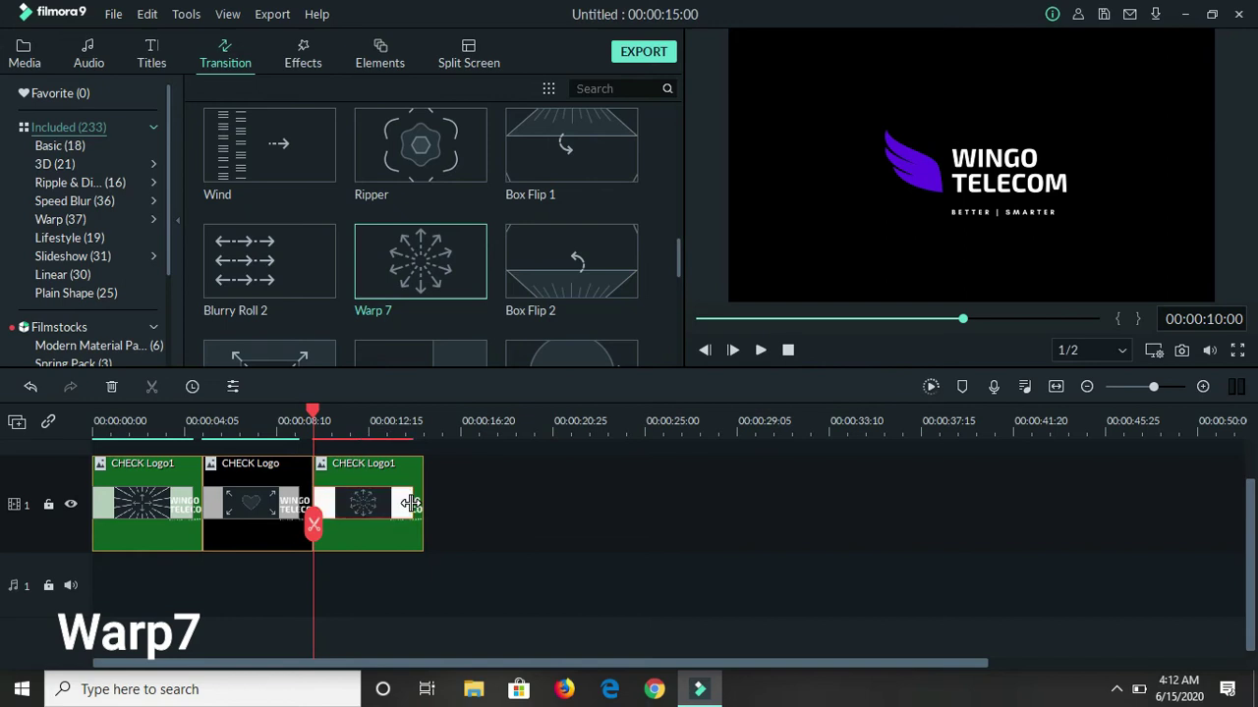
click(759, 351)
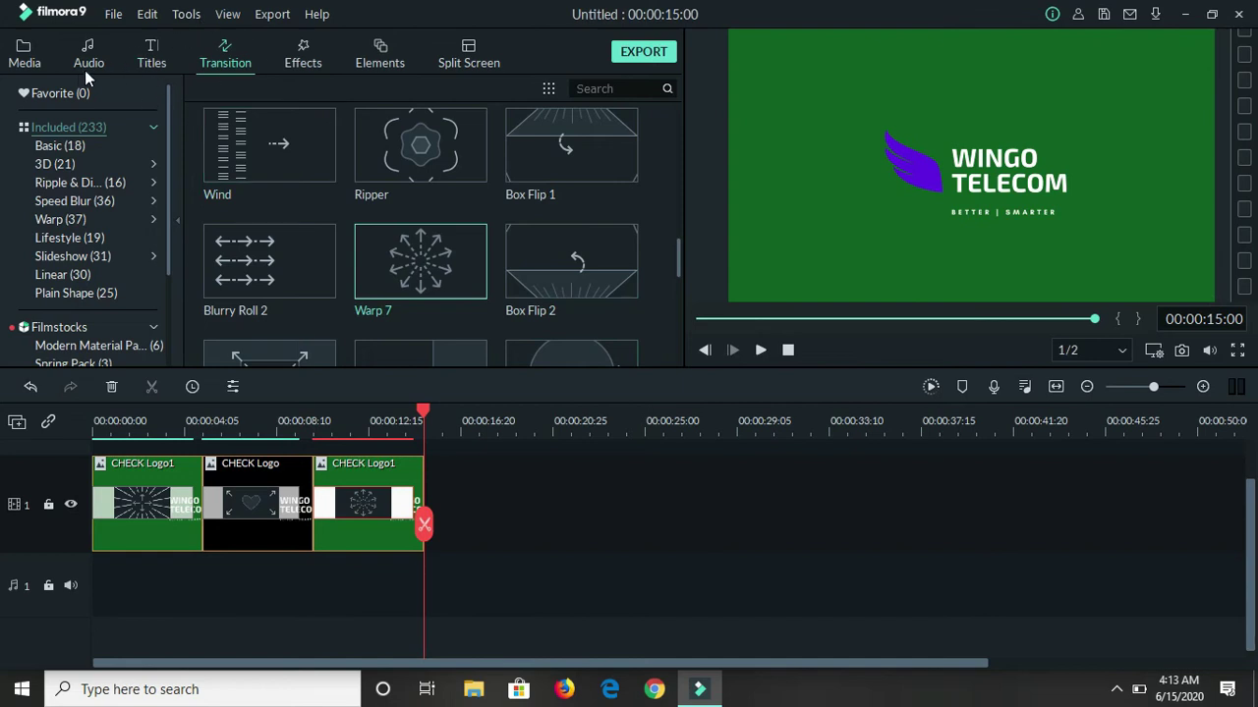
click(34, 61)
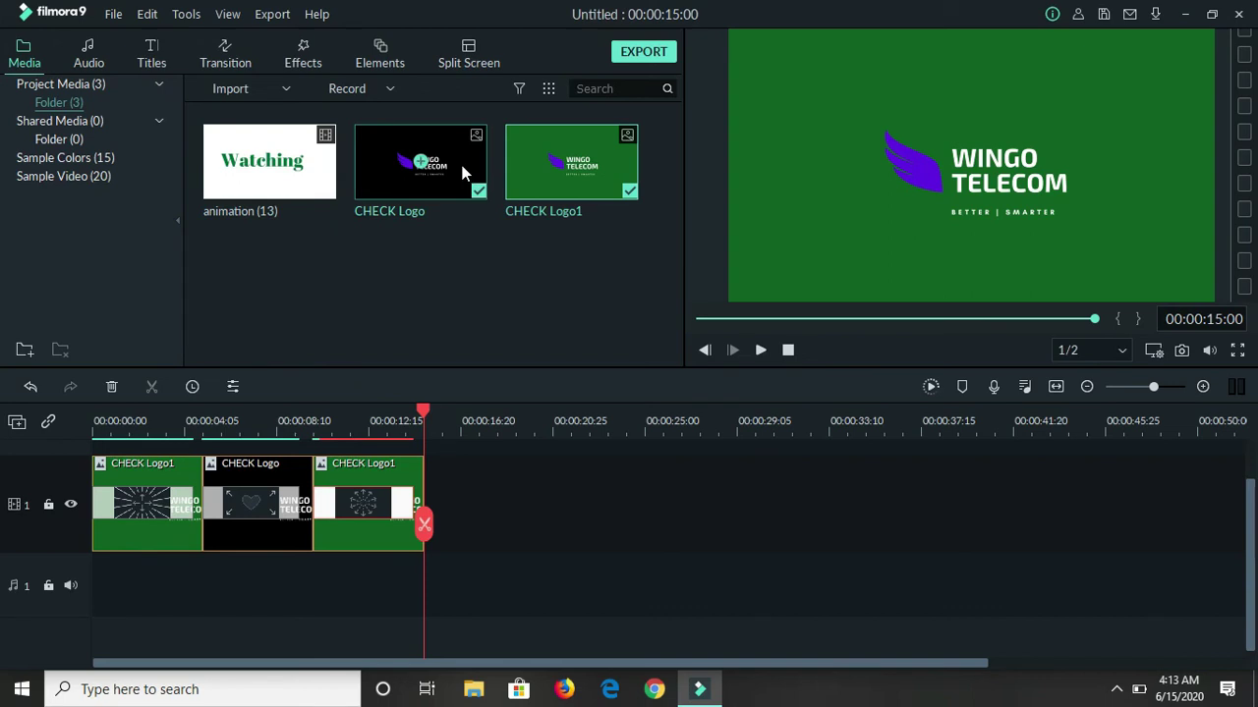
Add the black CHECK Logo as a fourth clip and apply Flyeye to its start
drag(421, 162, 436, 604)
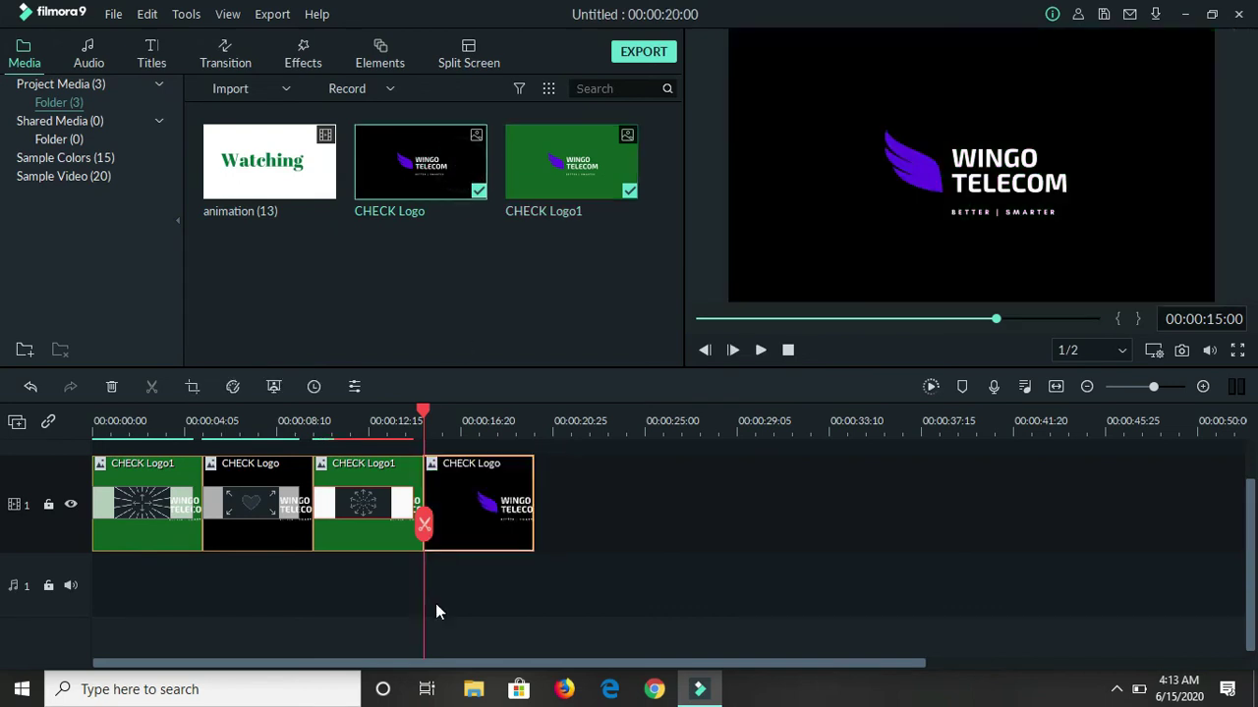
click(240, 62)
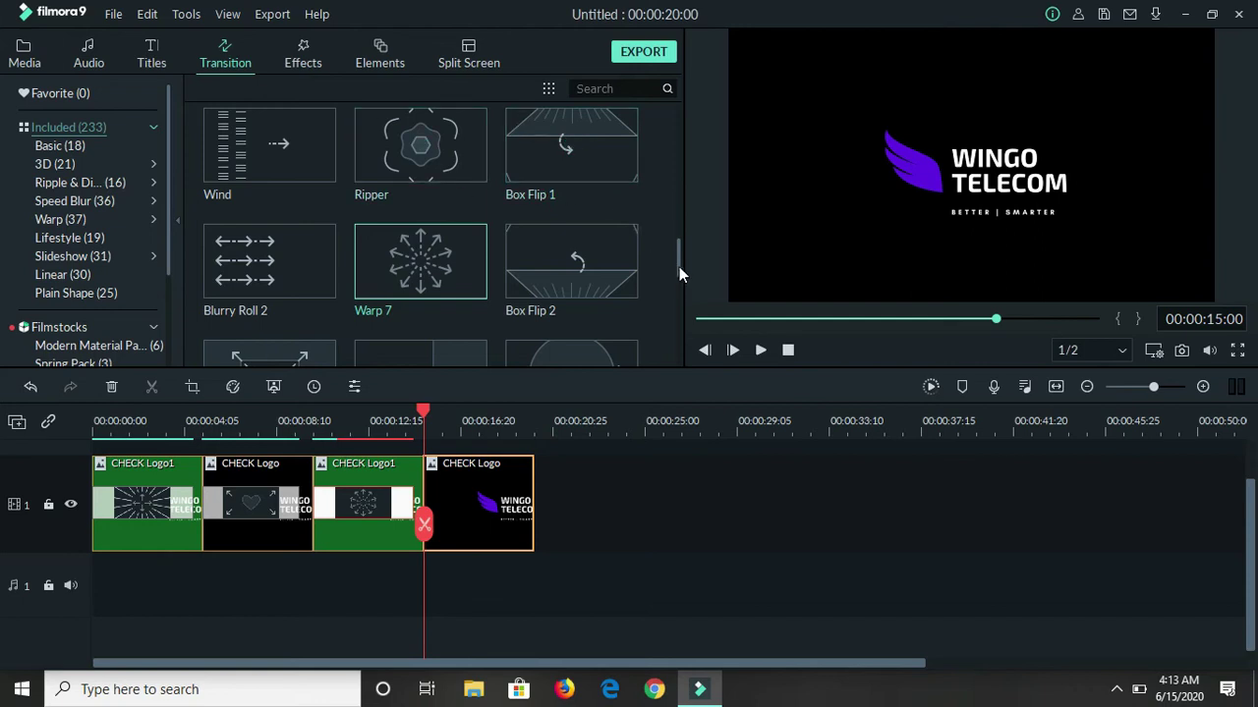
drag(679, 266, 688, 326)
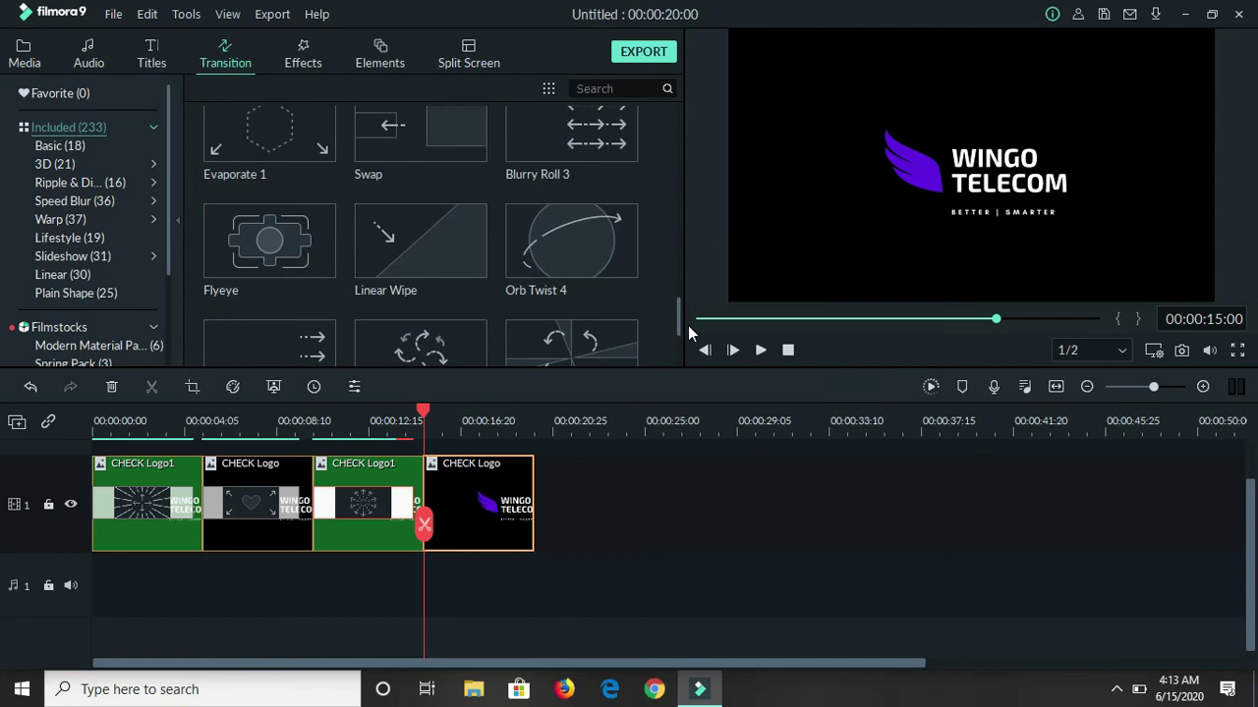
mouse_move(271, 257)
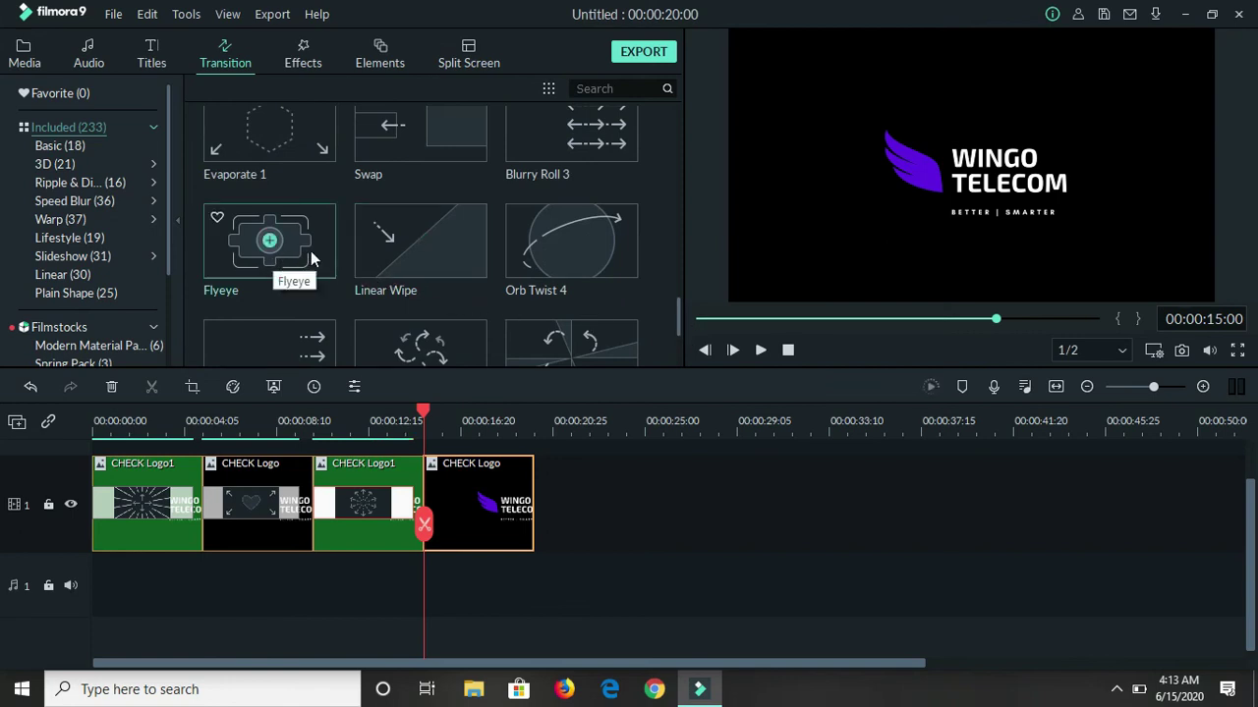
drag(310, 250, 528, 508)
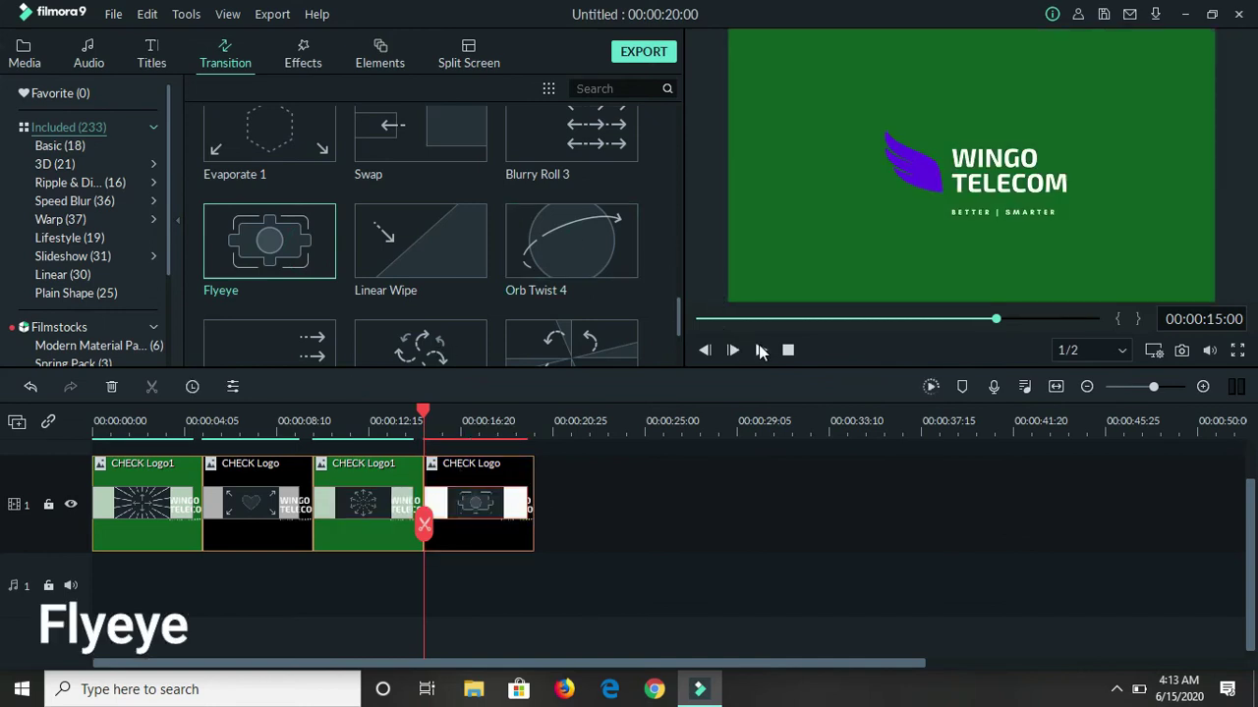
Preview the Flyeye transition and drop CHECK Logo1 after the last clip
click(762, 351)
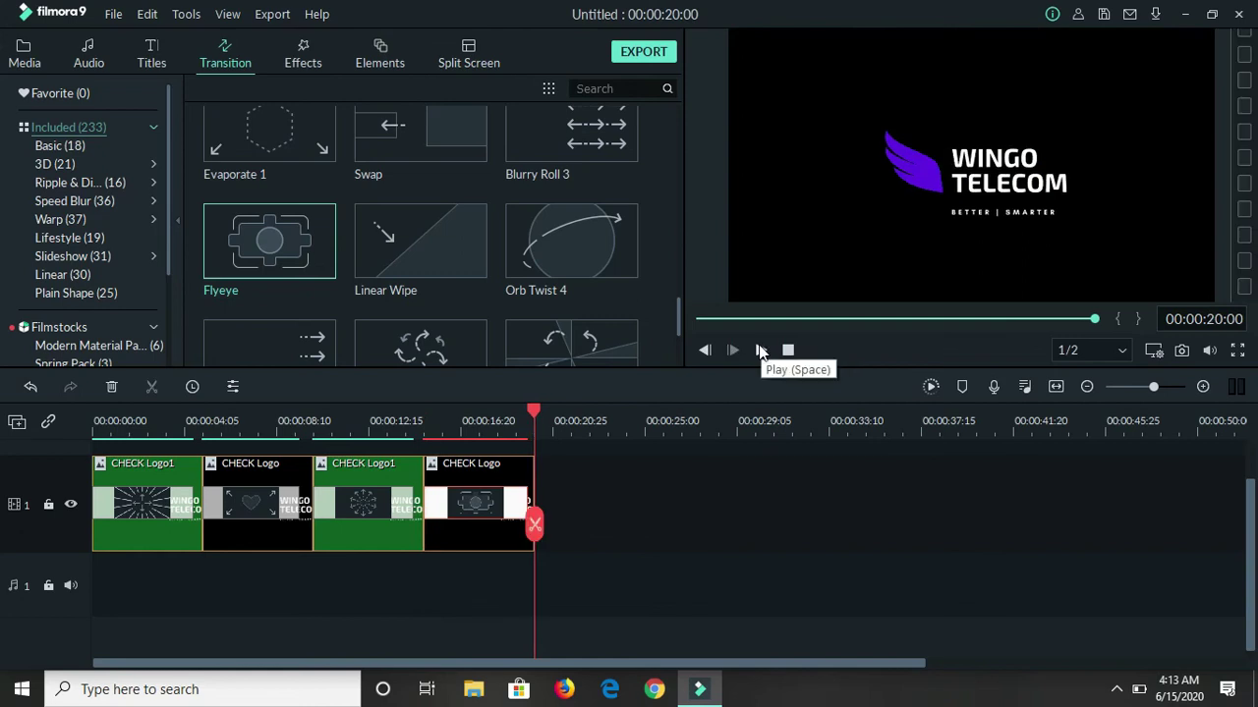
click(27, 65)
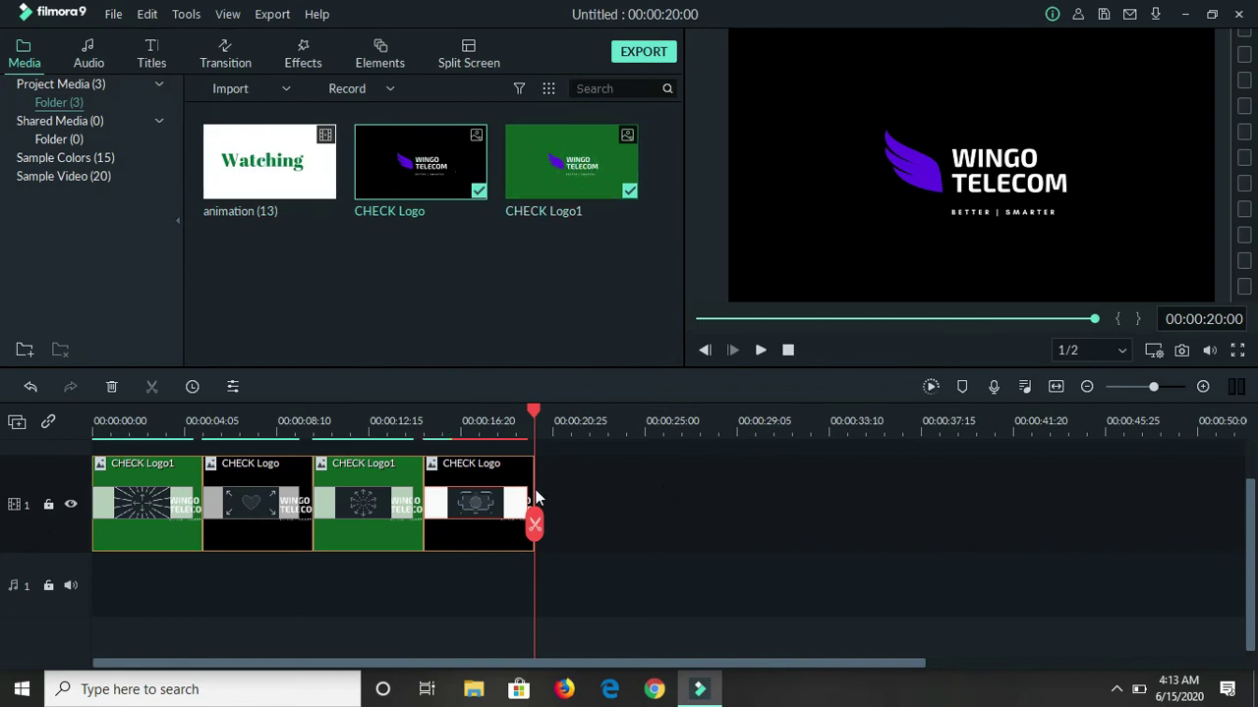
drag(602, 149, 541, 492)
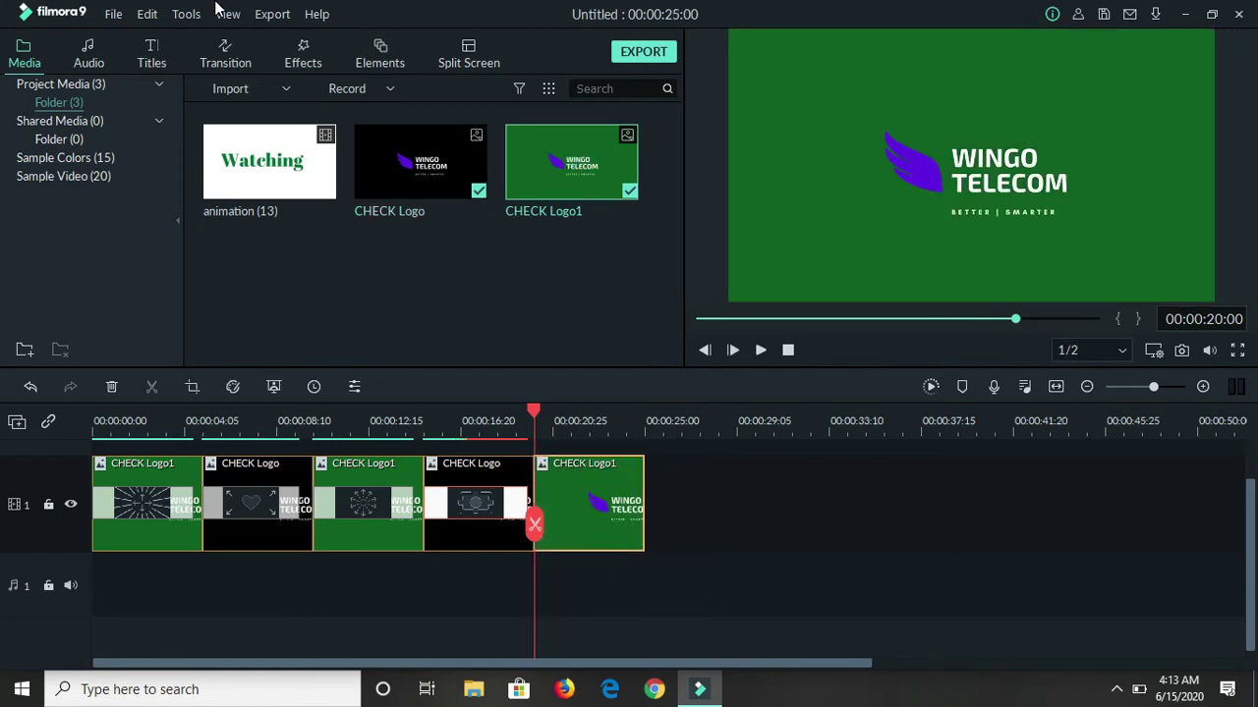
Apply a lengthened Swirl transition to the start of clip 5 and preview it
click(226, 67)
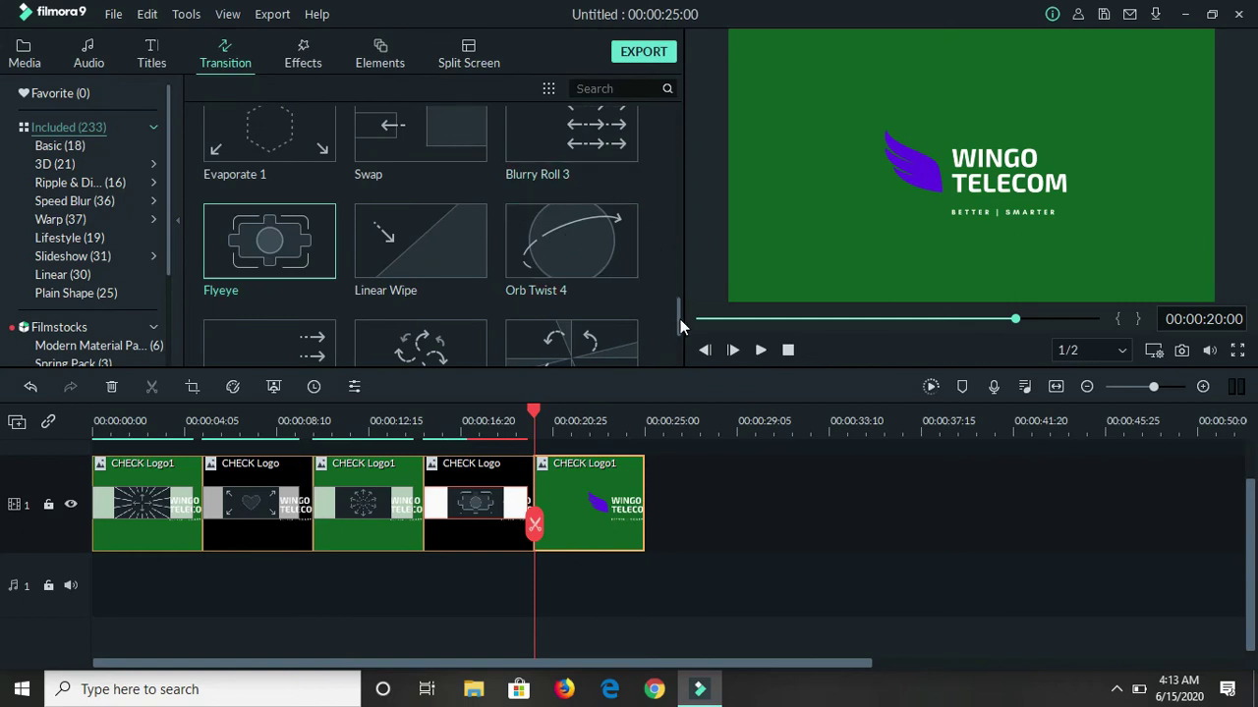
drag(680, 320, 664, 244)
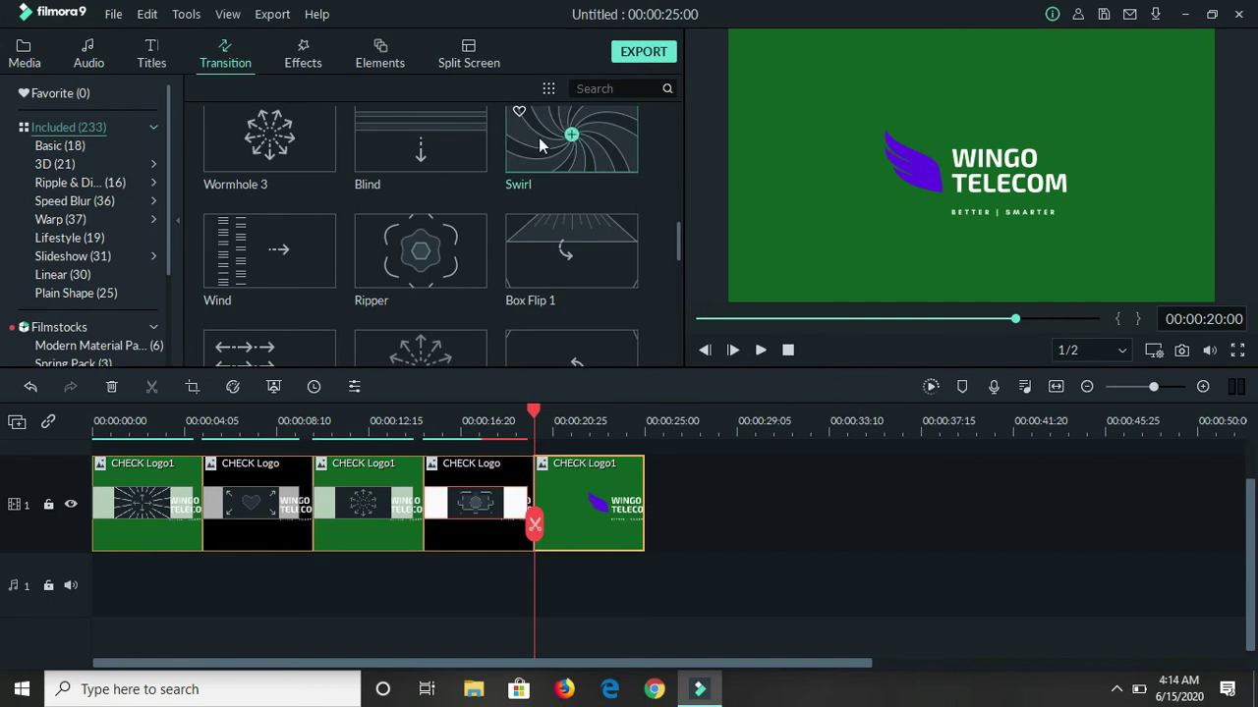
drag(538, 146, 552, 496)
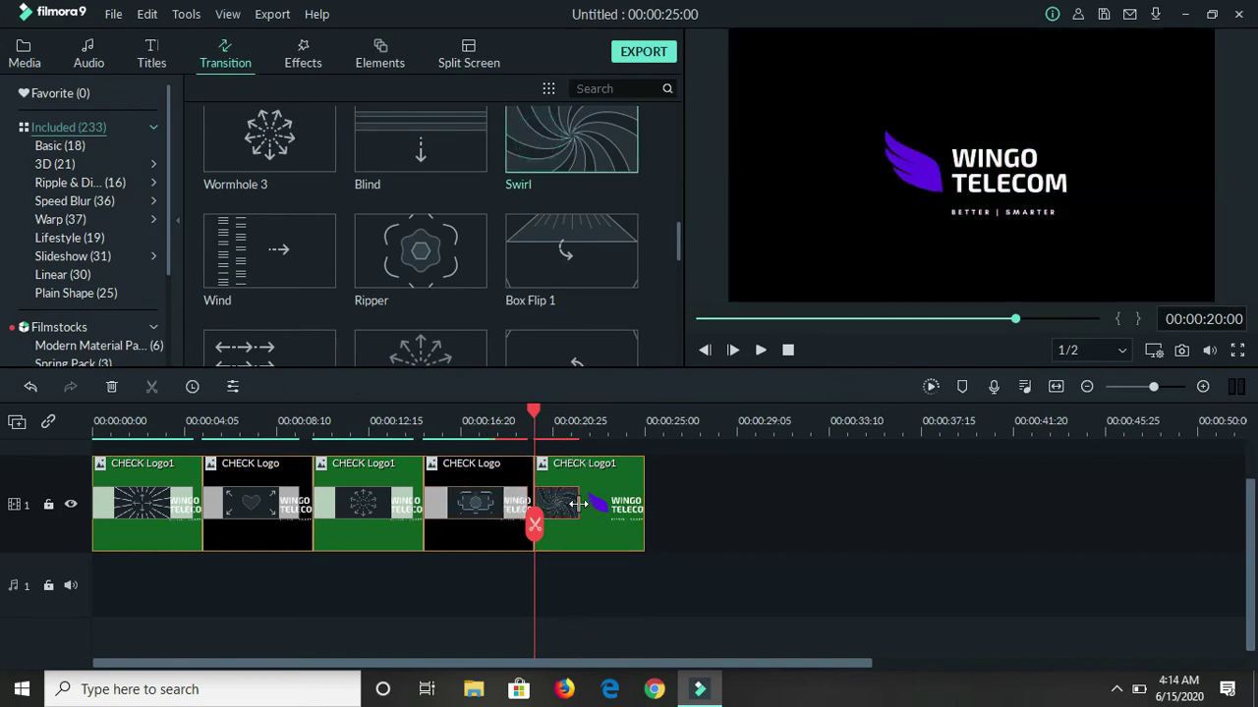
drag(578, 504, 647, 504)
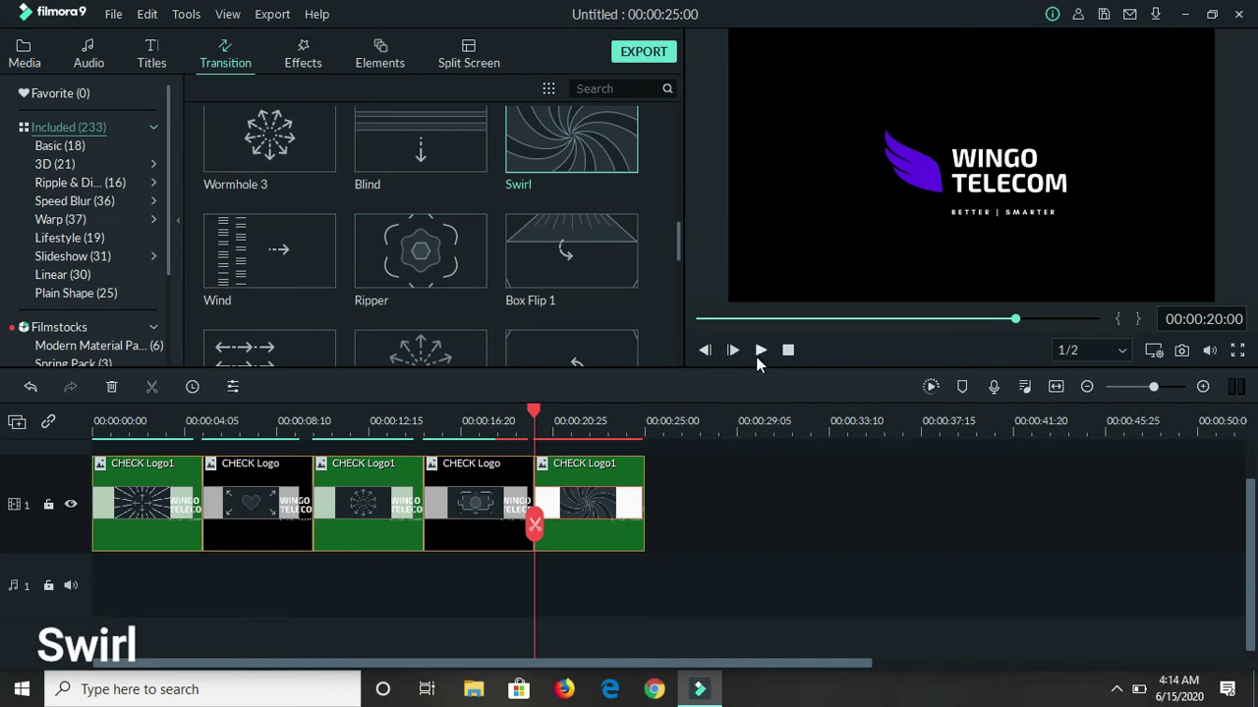
click(759, 351)
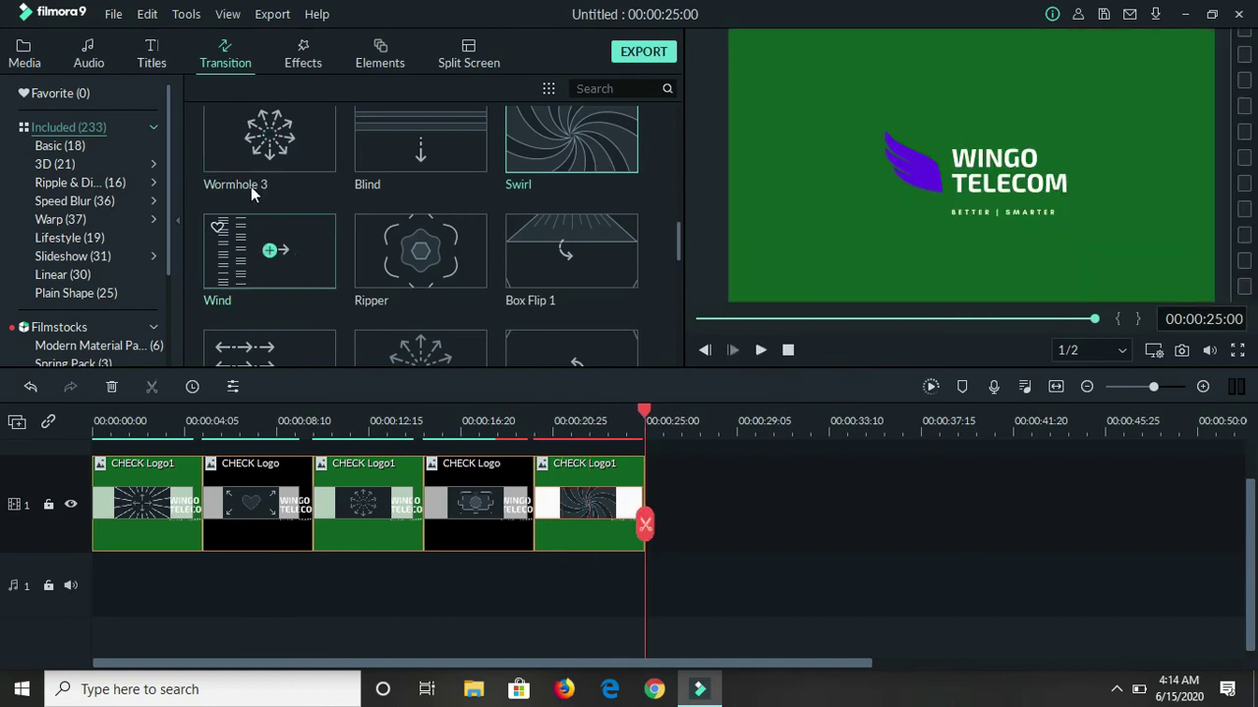
Append the black CHECK Logo as the sixth clip, open it with Ripper, and preview
click(27, 57)
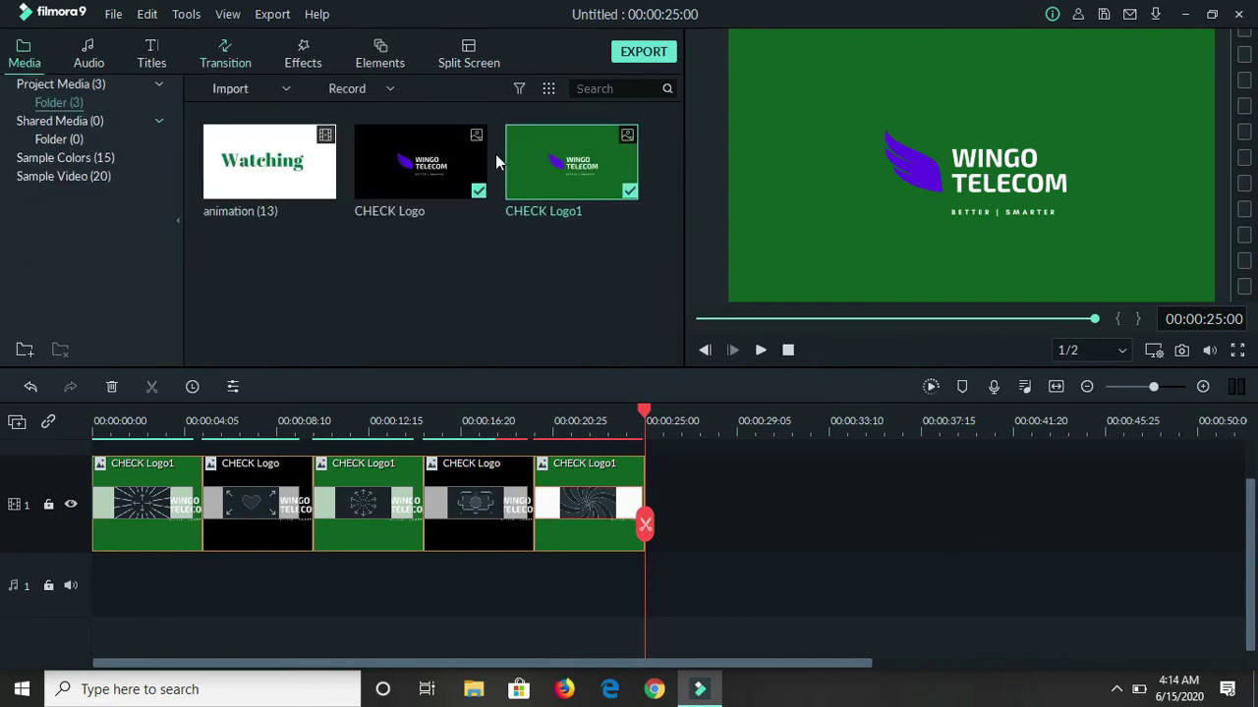
drag(455, 161, 656, 581)
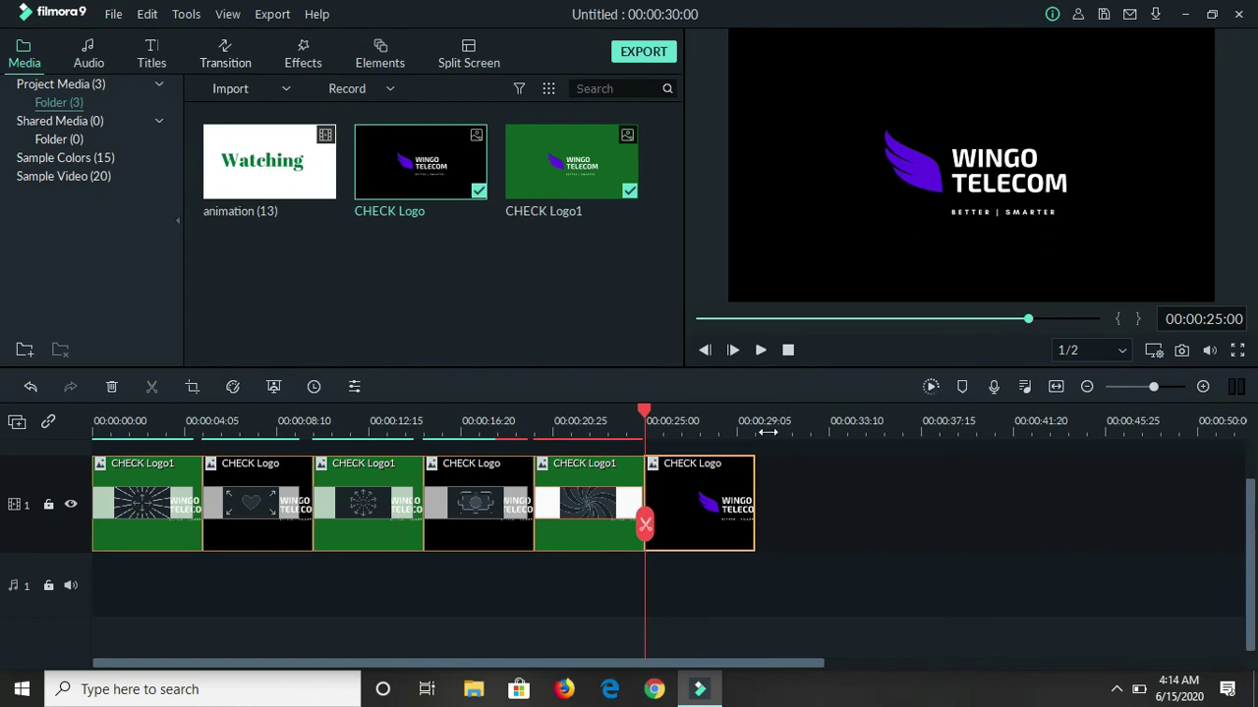
click(230, 54)
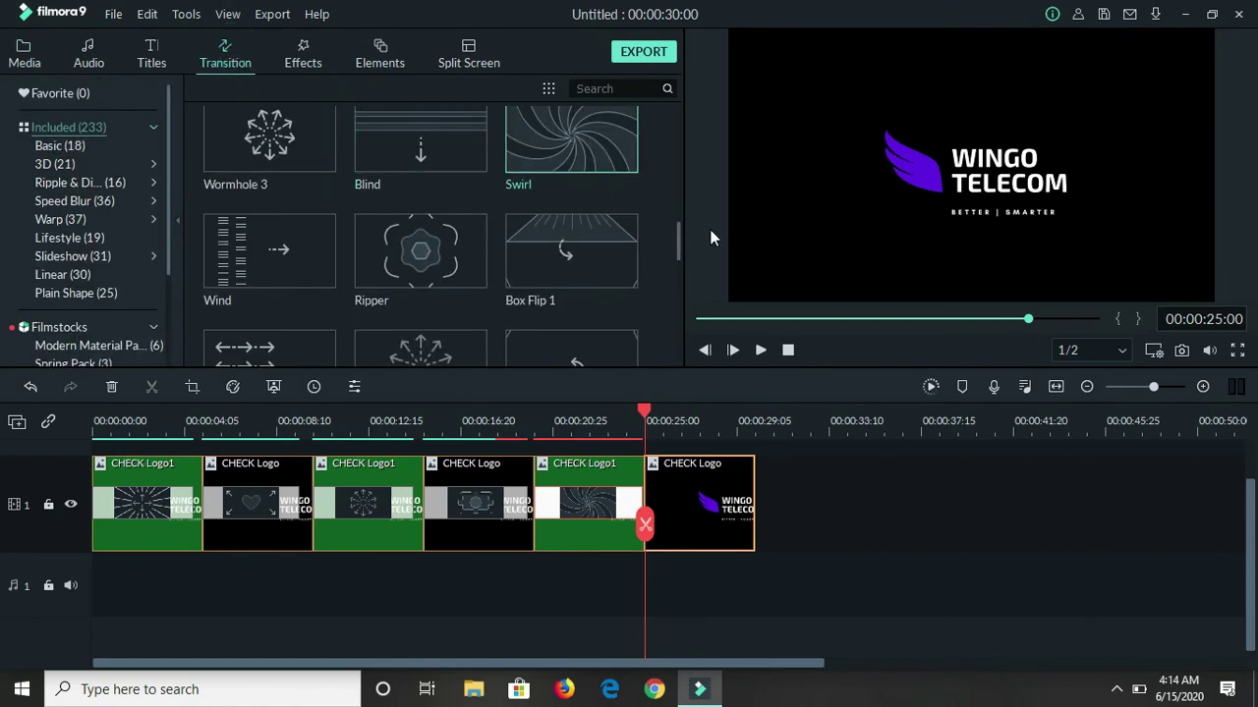
mouse_move(459, 275)
click(452, 261)
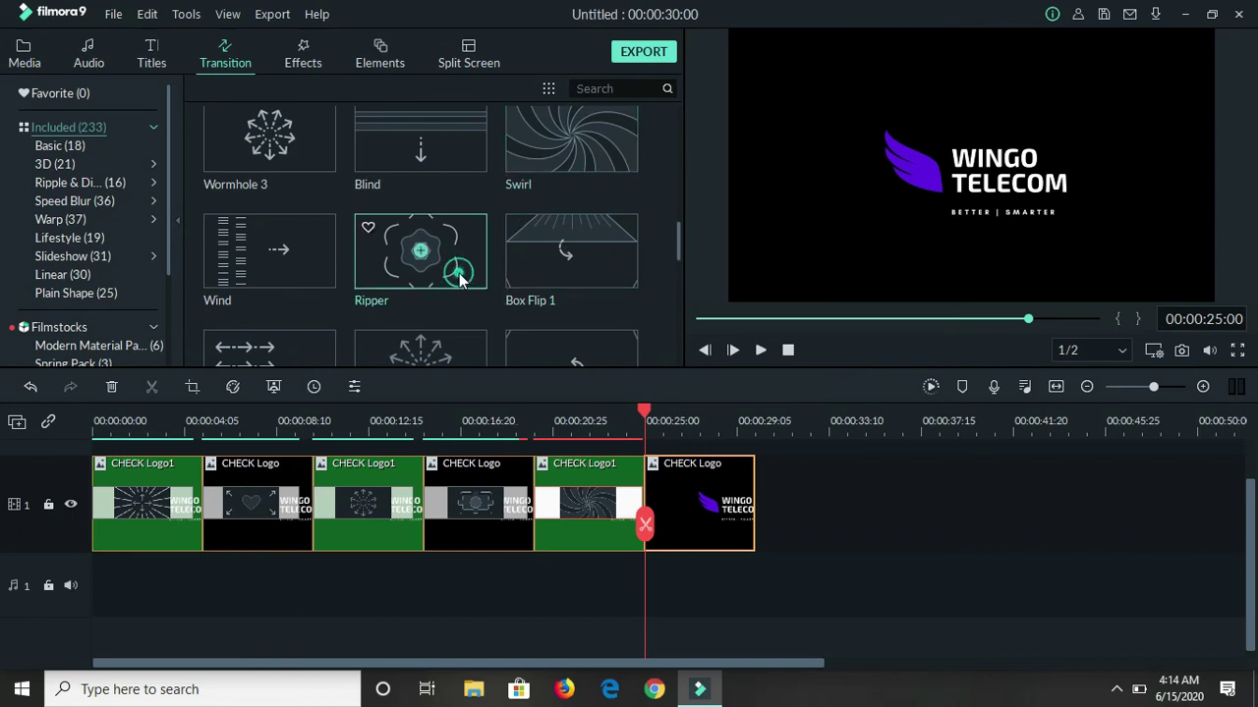
drag(449, 259, 754, 506)
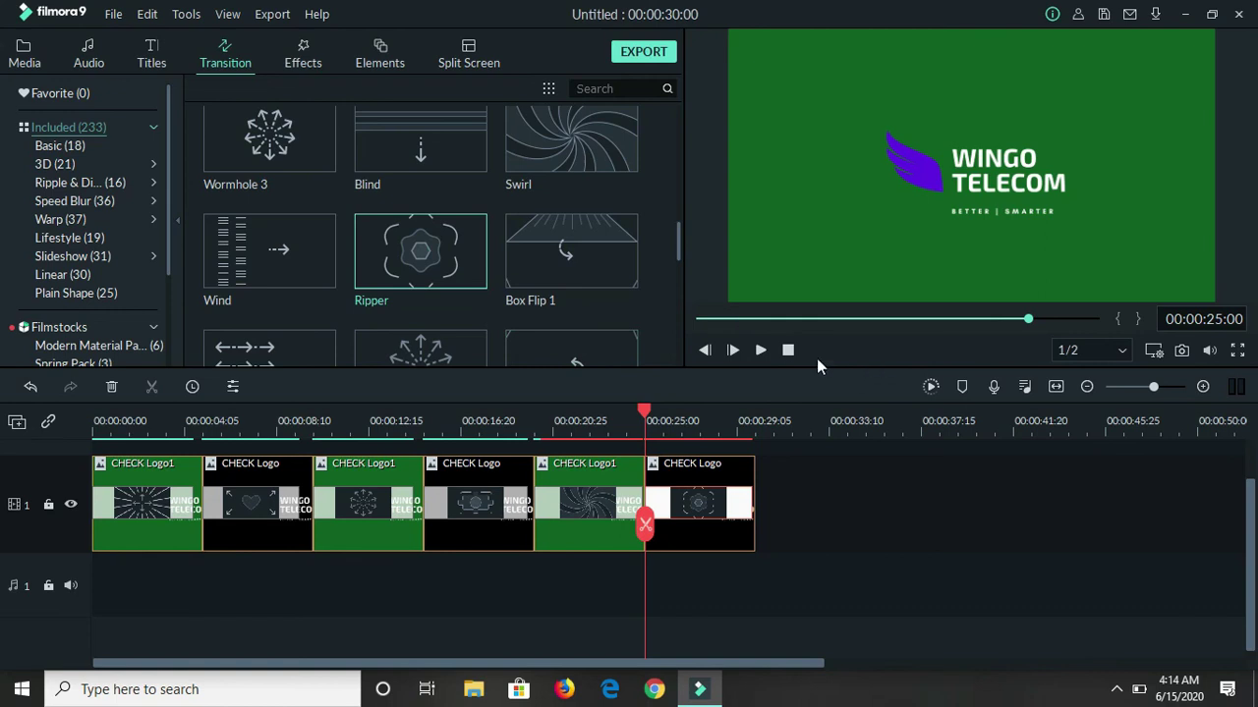
click(759, 351)
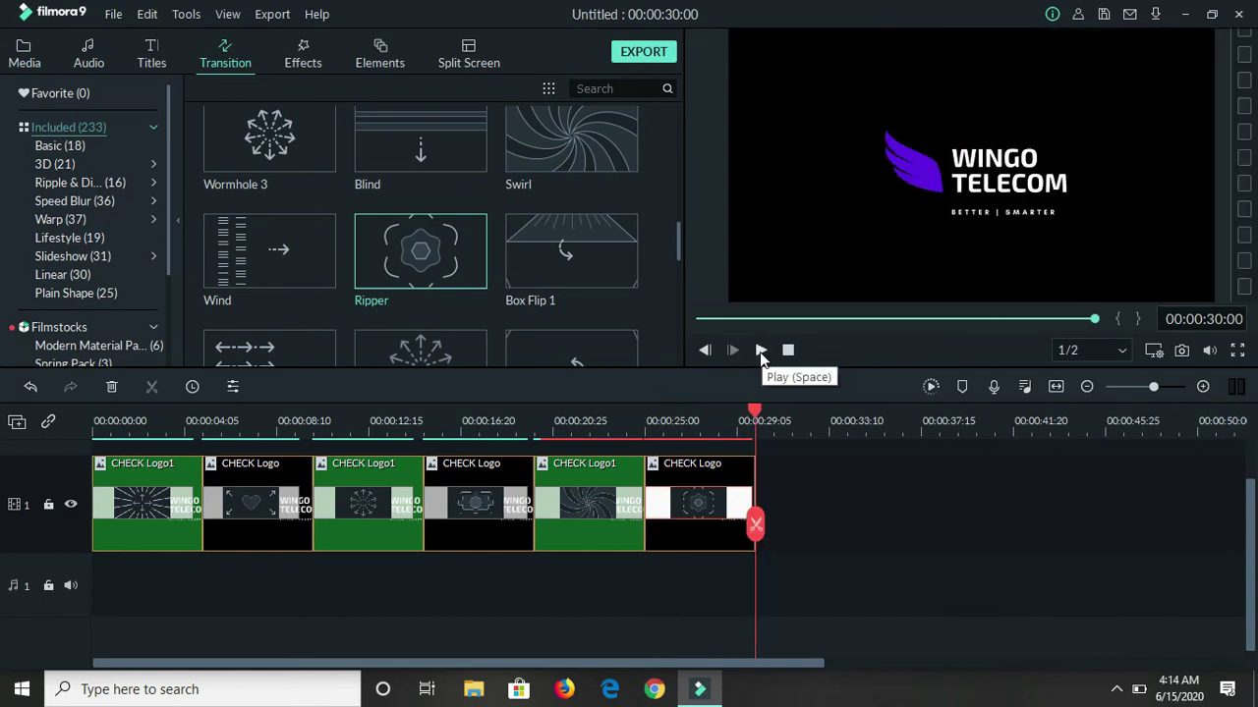
Rewind the playhead to 00:00:00:00 and play the full six-clip logo sequence
click(753, 412)
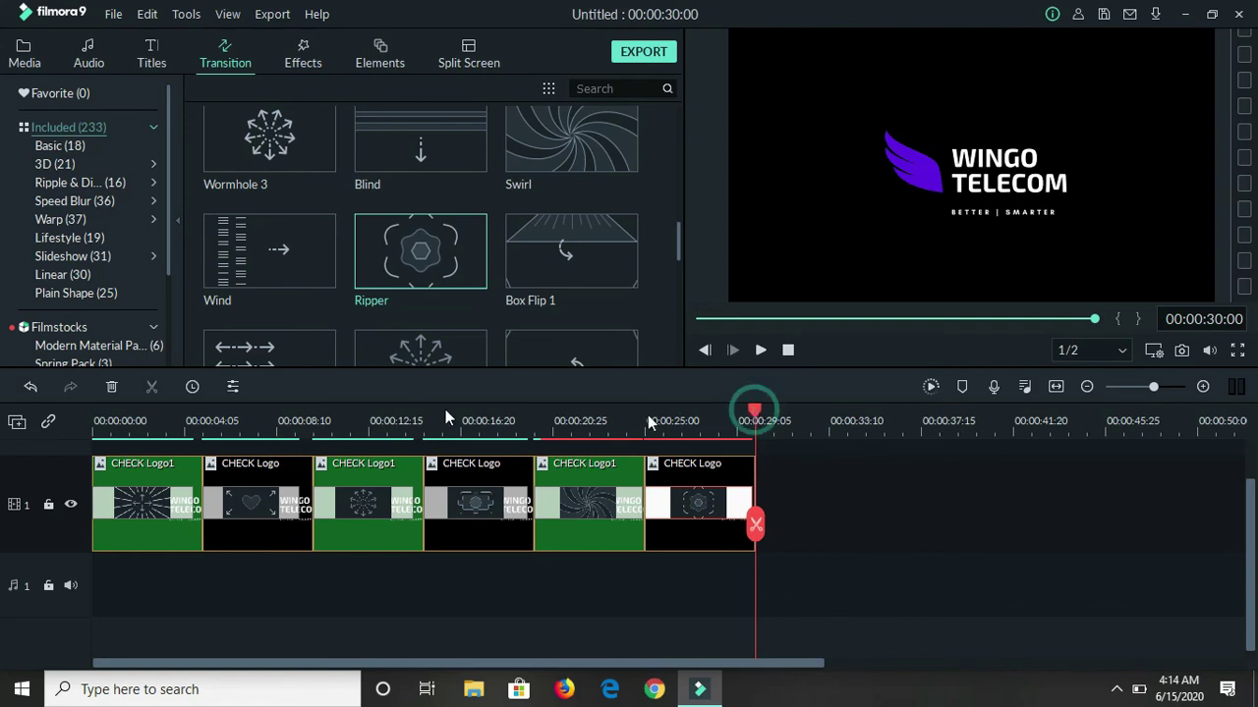
click(446, 416)
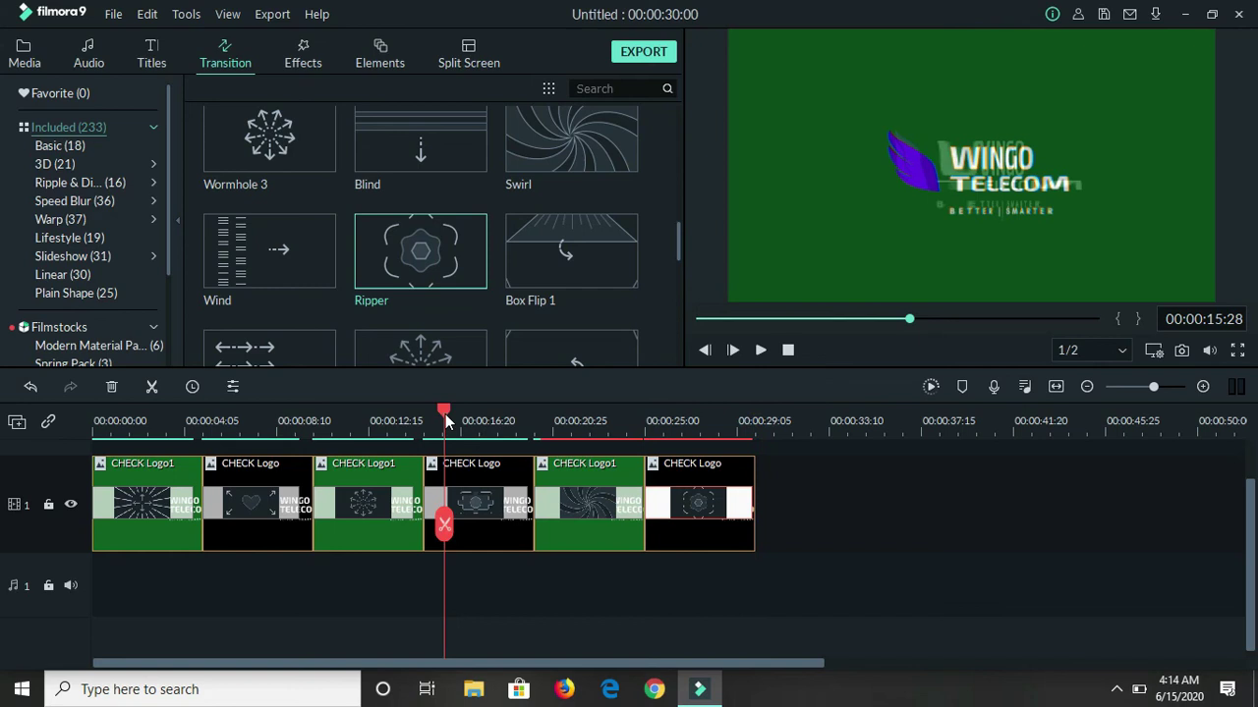
click(227, 419)
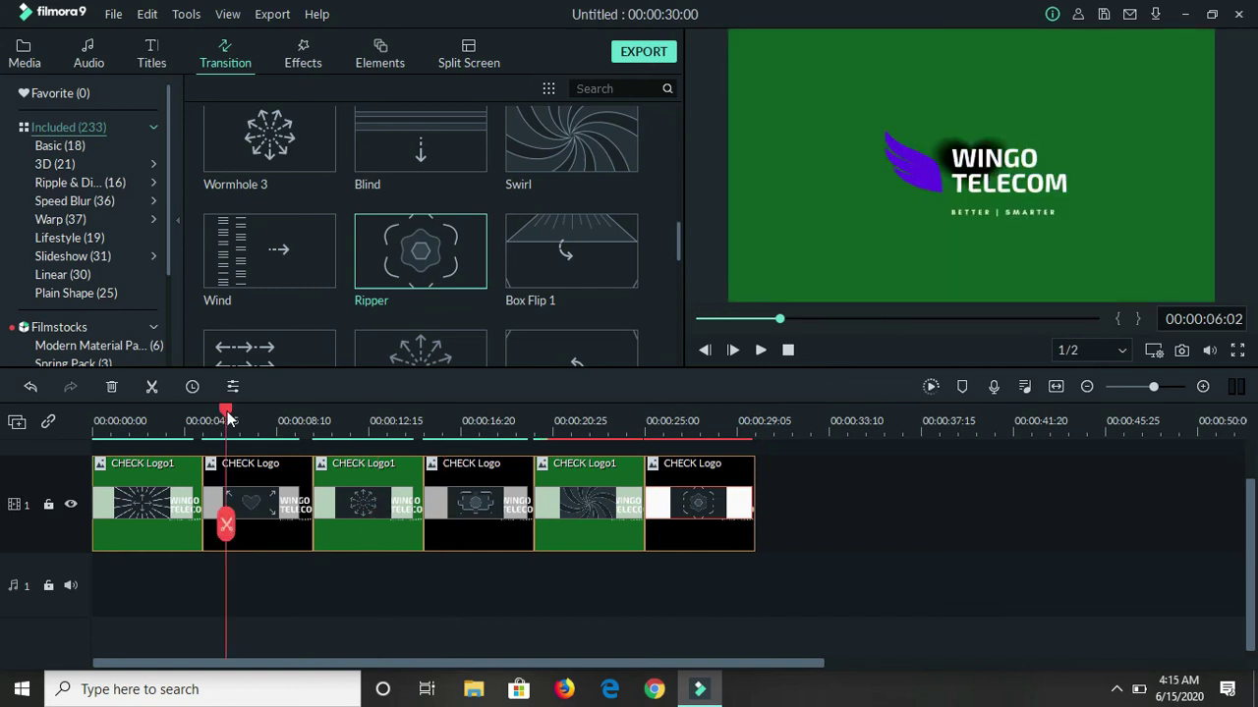
click(122, 412)
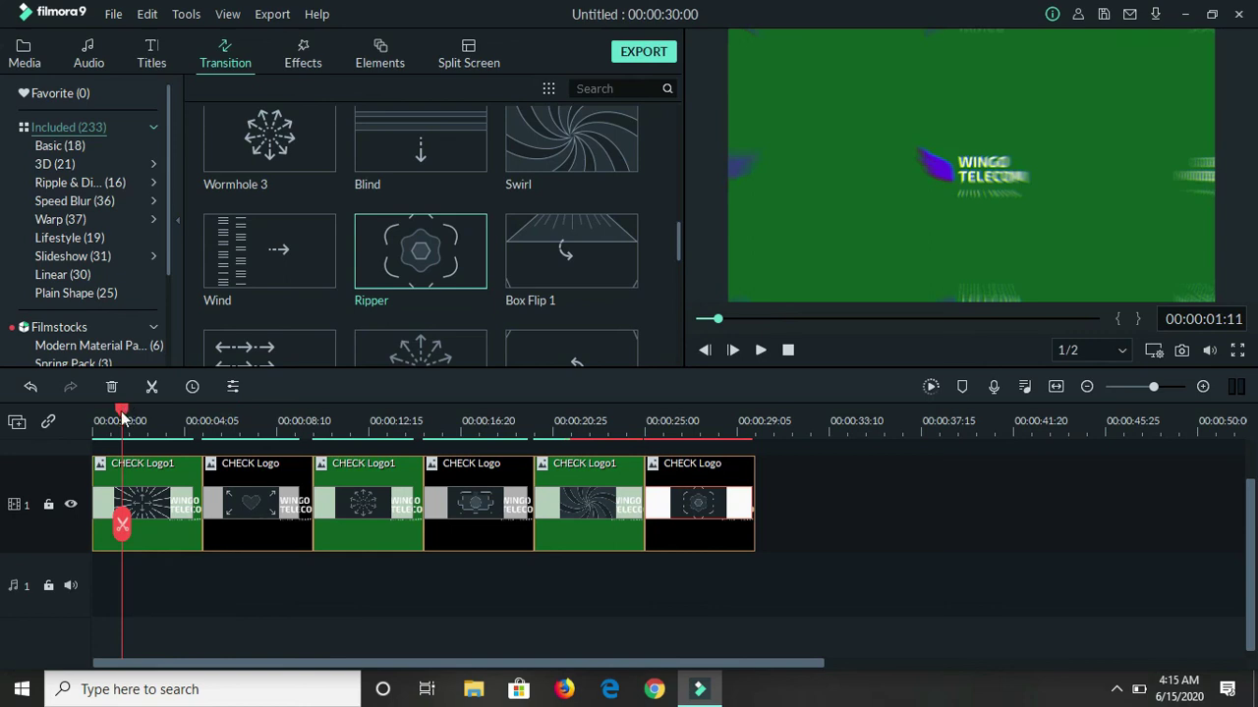
key(Home)
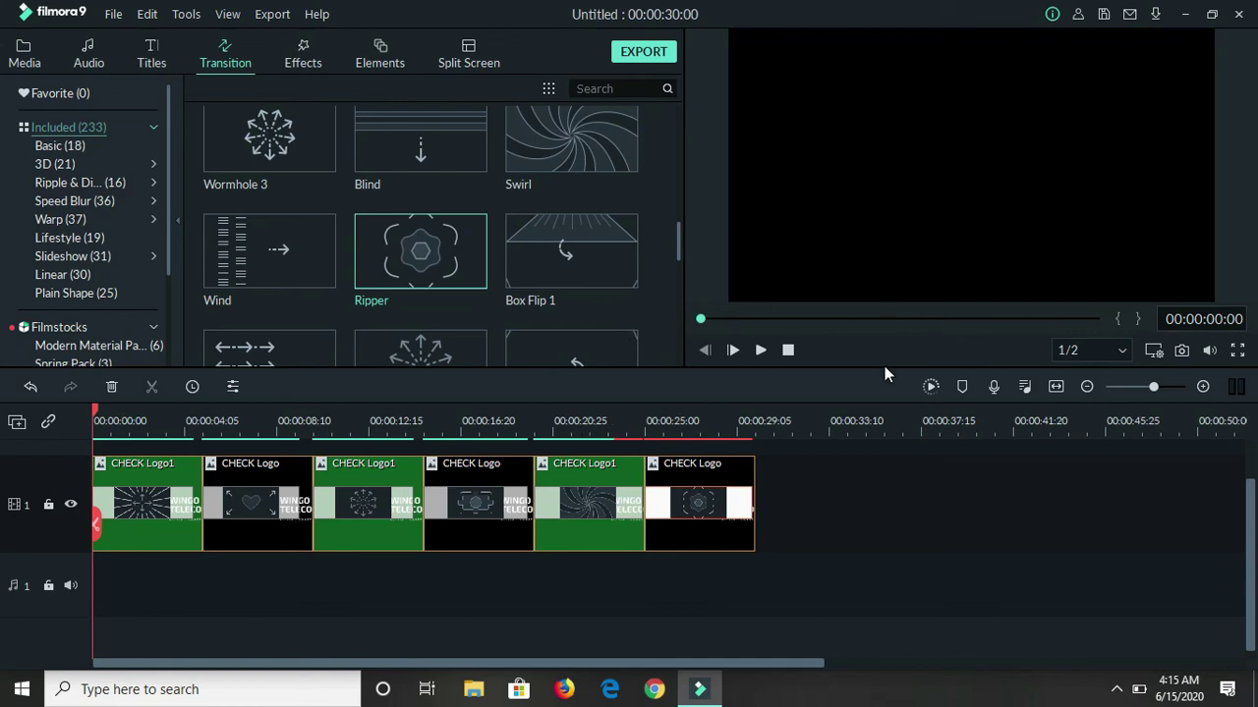
click(761, 351)
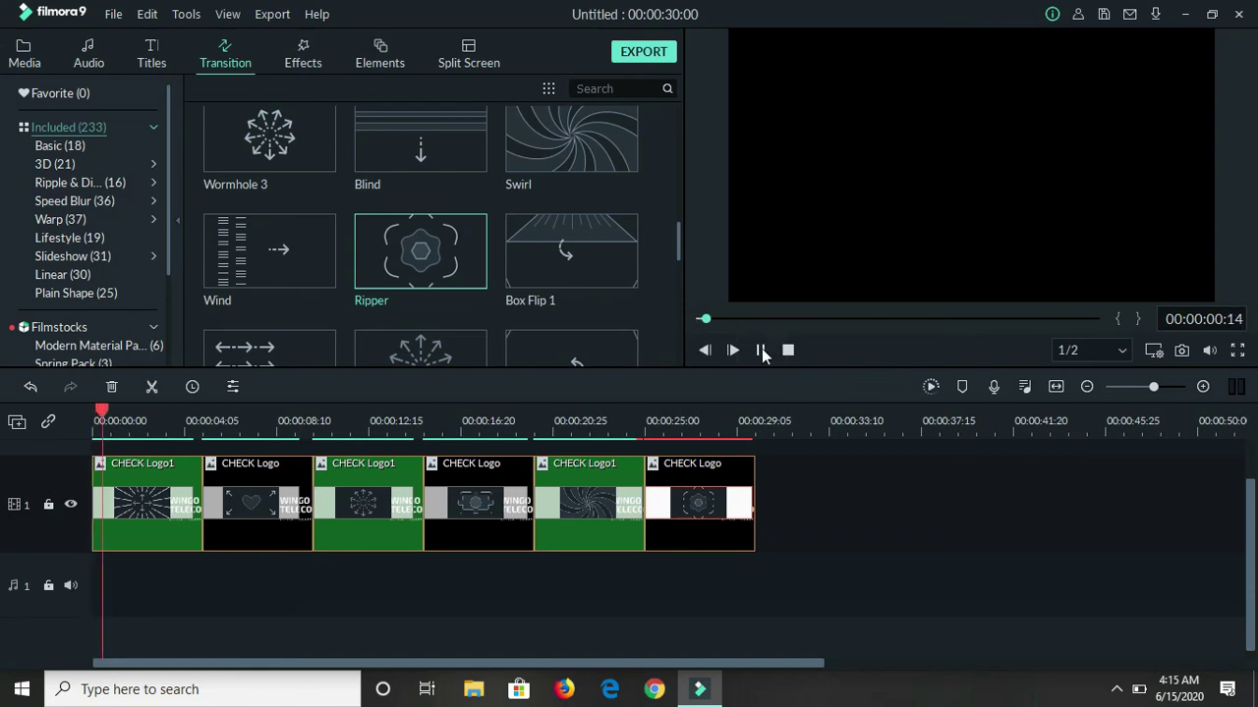